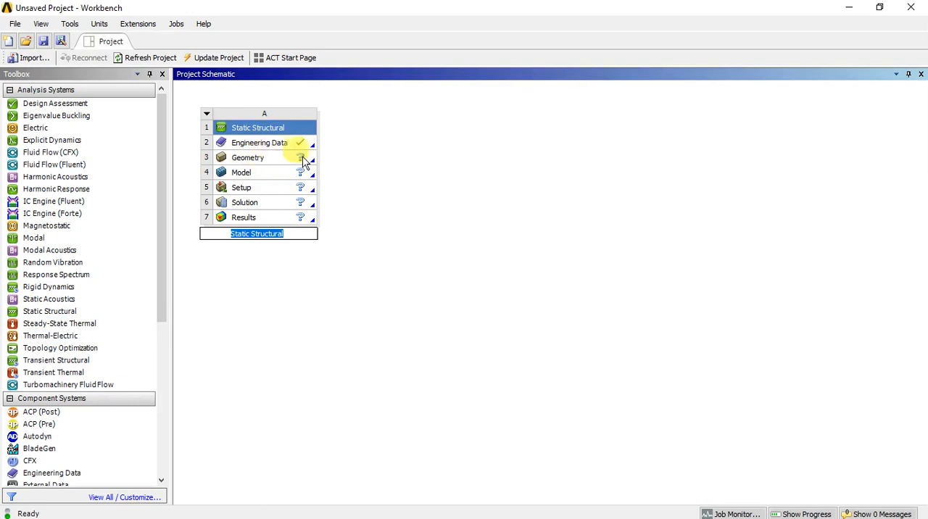
- Import the existing file supportsModelAss2.scdoc as the geometry of the Static Structural system
right_click(281, 161)
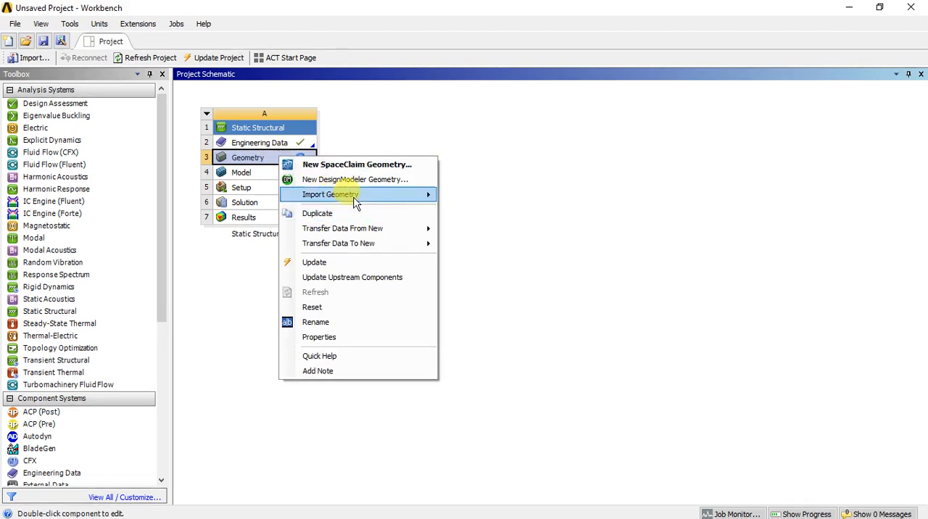
mouse_move(353, 198)
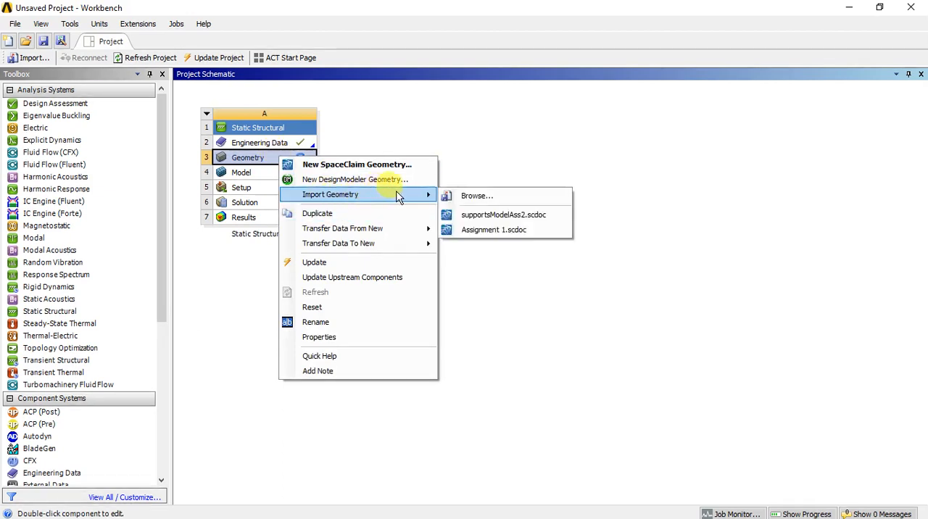
left_click(490, 216)
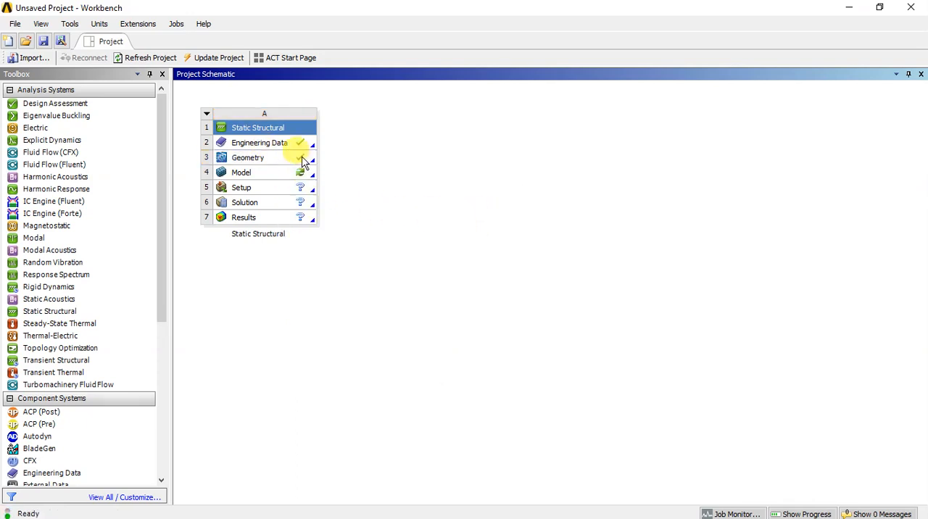
- Open the imported geometry for editing and switch to the SpaceClaim window
double_click(260, 160)
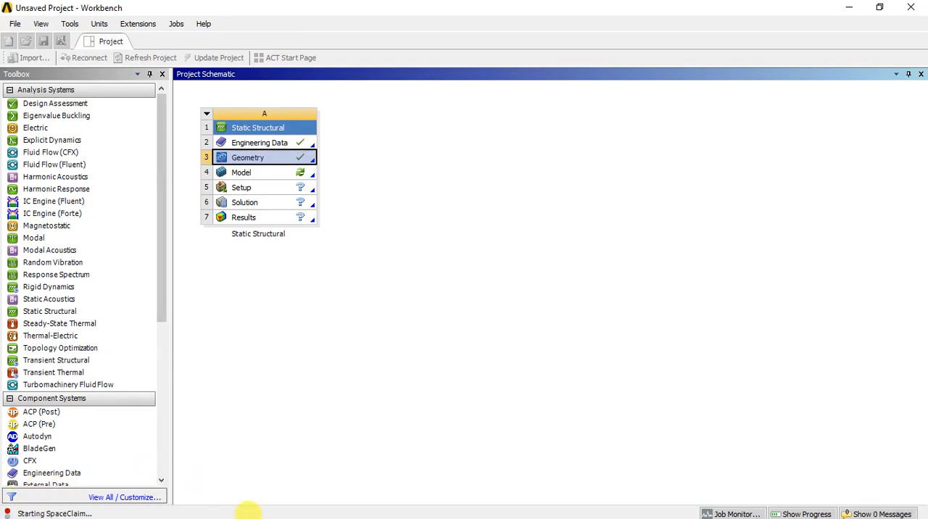
key("super")
key("super")
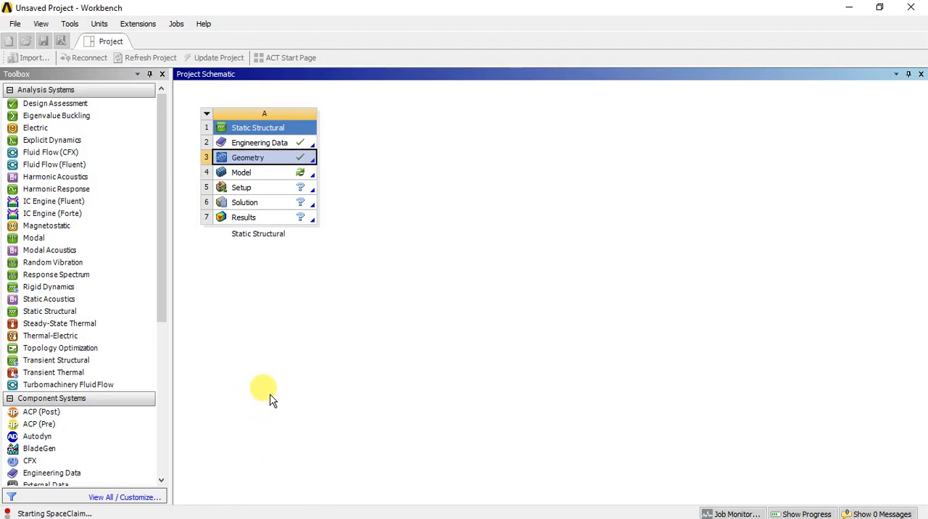
mouse_move(116, 515)
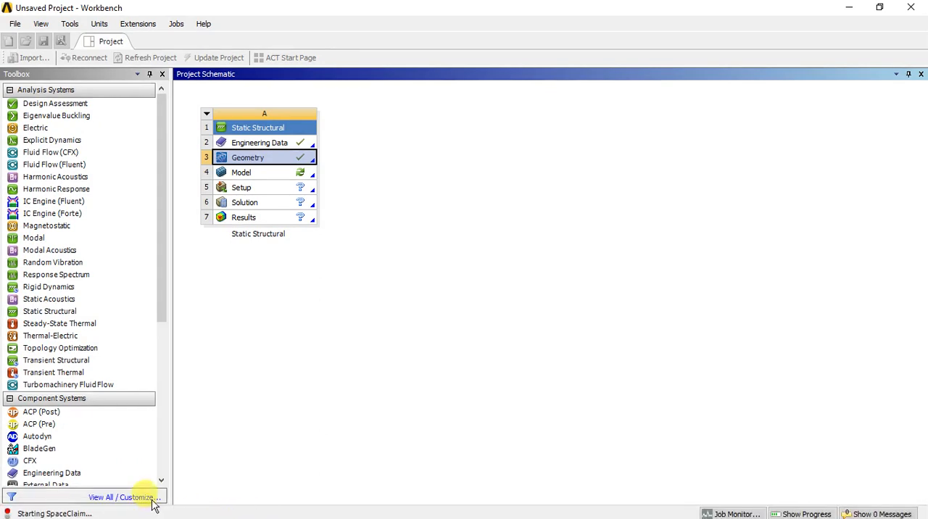
key("super")
left_click(286, 511)
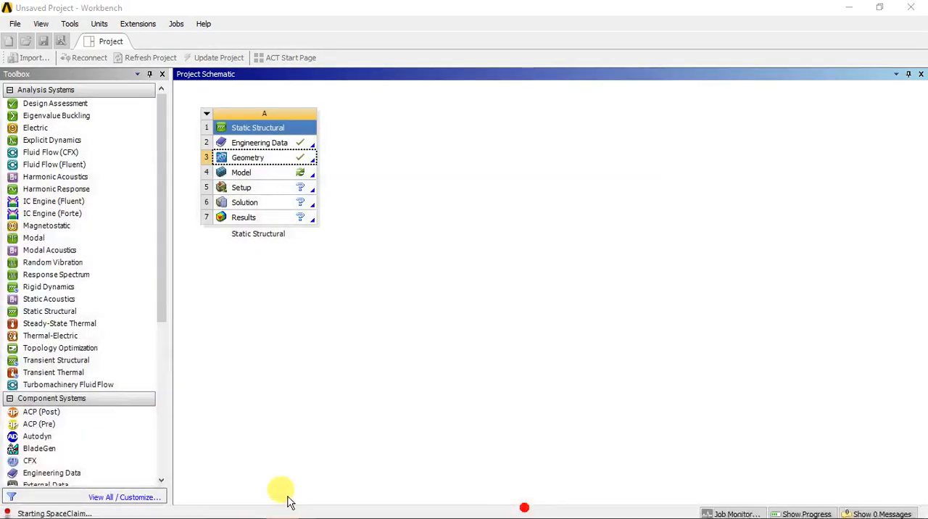
left_click(283, 507)
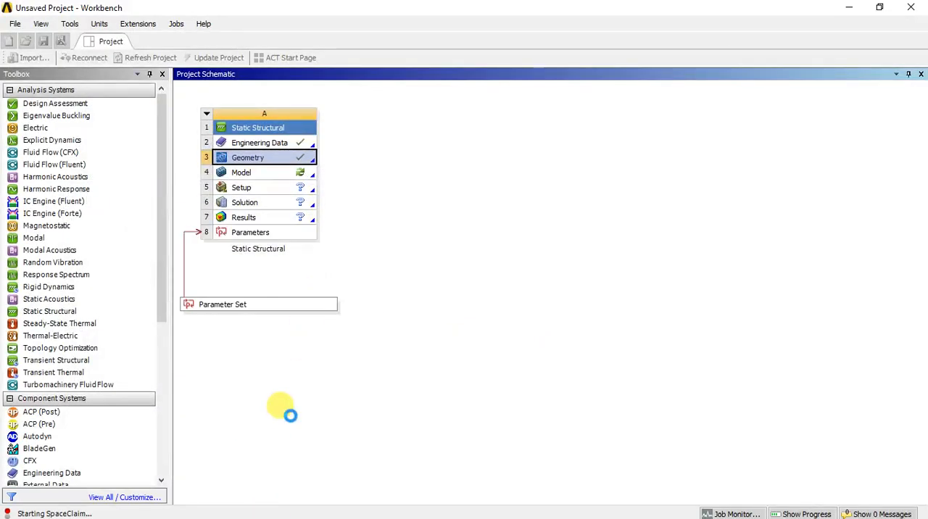
key("super")
left_click(287, 513)
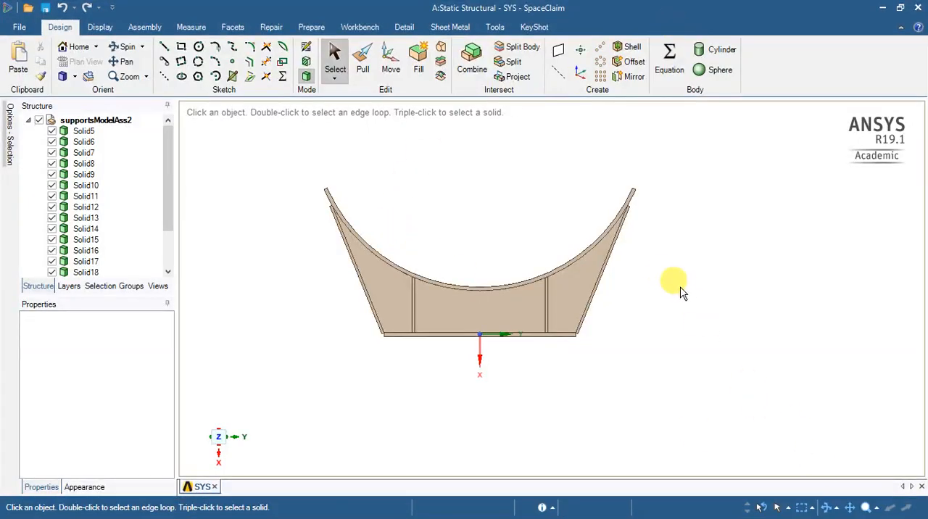
- Delete all bodies of the support on the positive Z side, keeping only the other support
middle_click_drag(650, 279, 569, 319)
scroll(569, 318, "down", 5)
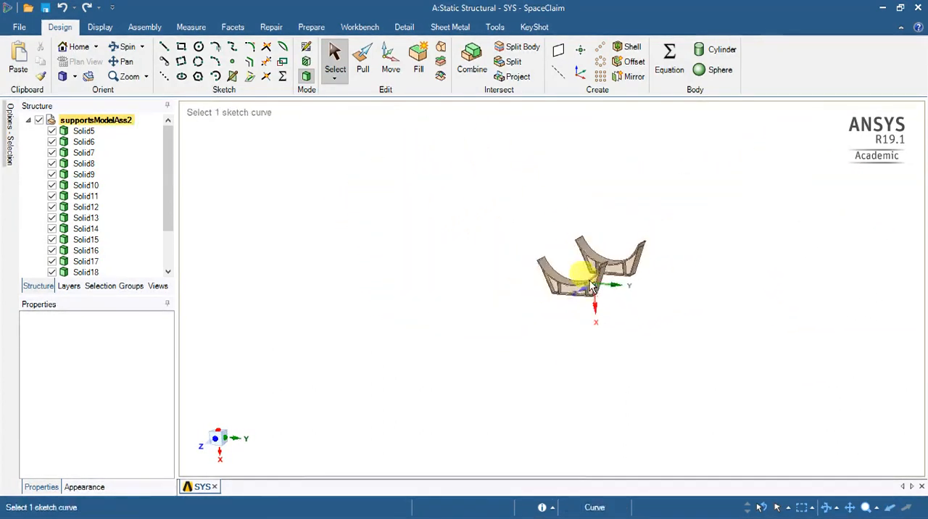
left_click(220, 454)
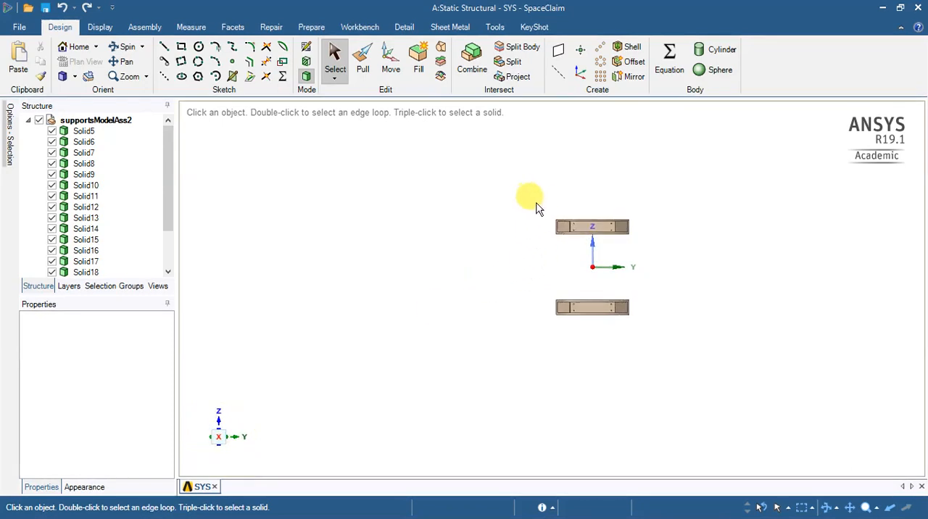
left_click_drag(539, 203, 533, 235)
left_click_drag(595, 251, 666, 254)
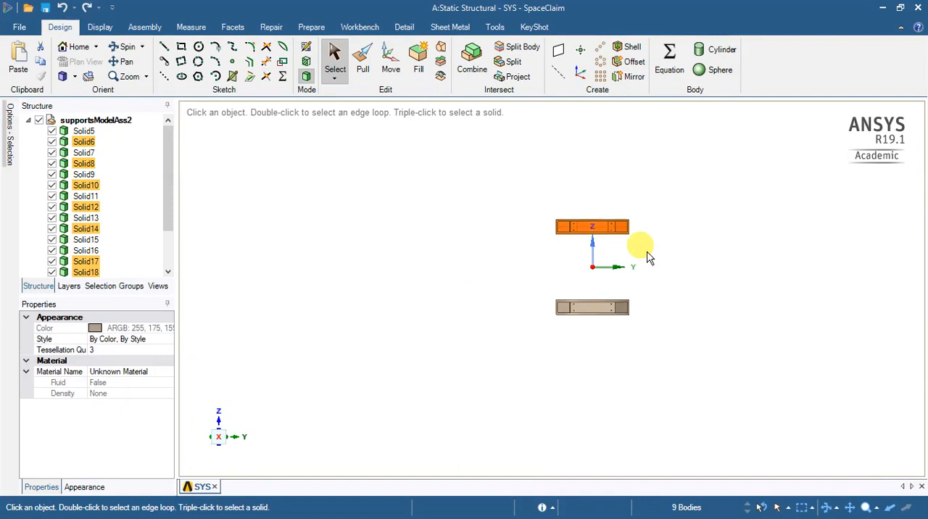
key("Delete")
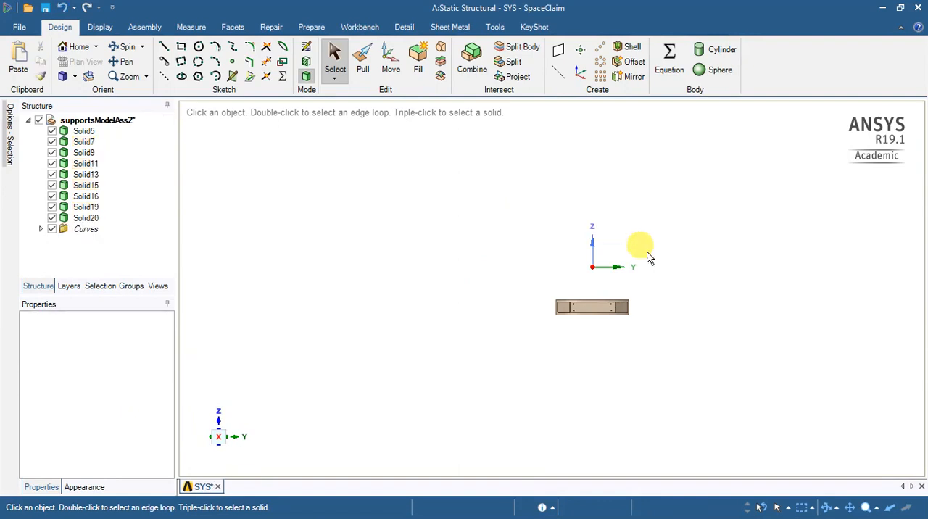
- Create a midsurface from the two large faces of the remaining support's central web plate, Solid7
middle_click_drag(650, 304, 493, 210)
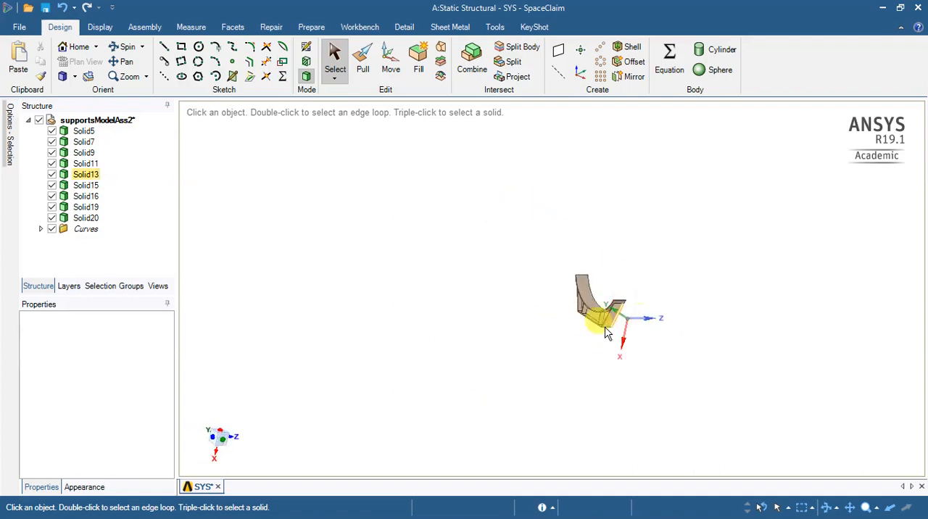
scroll(621, 337, "up", 5)
middle_click_drag(463, 280, 513, 267)
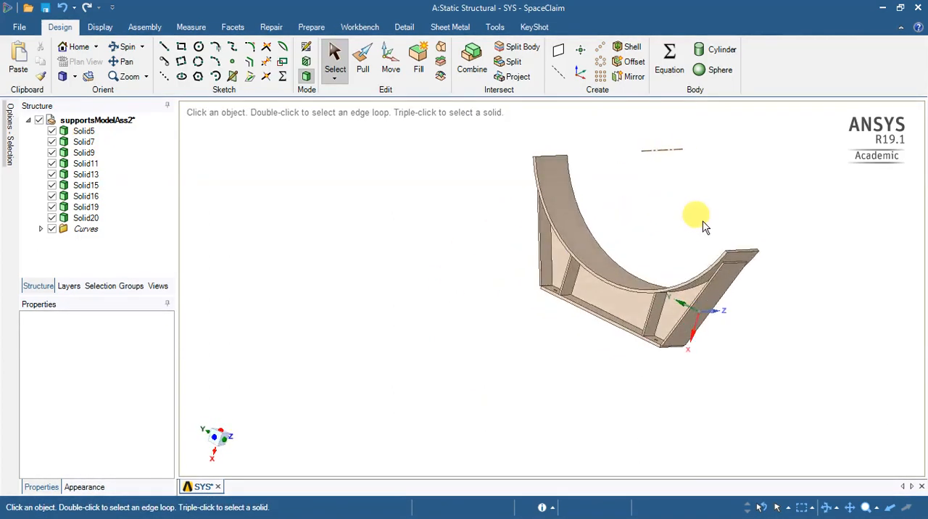
left_click(725, 290)
scroll(739, 270, "up", 3)
left_click(746, 290)
middle_click_drag(746, 290, 771, 286)
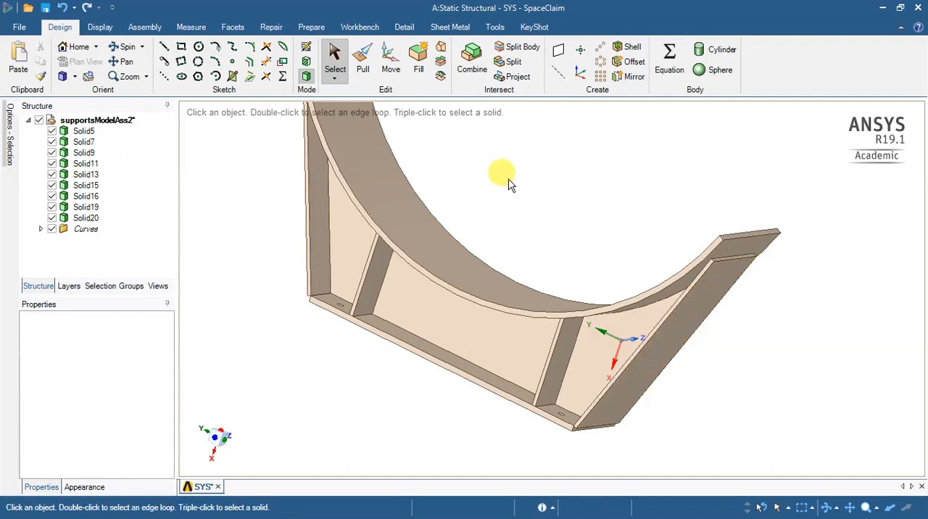
left_click(310, 27)
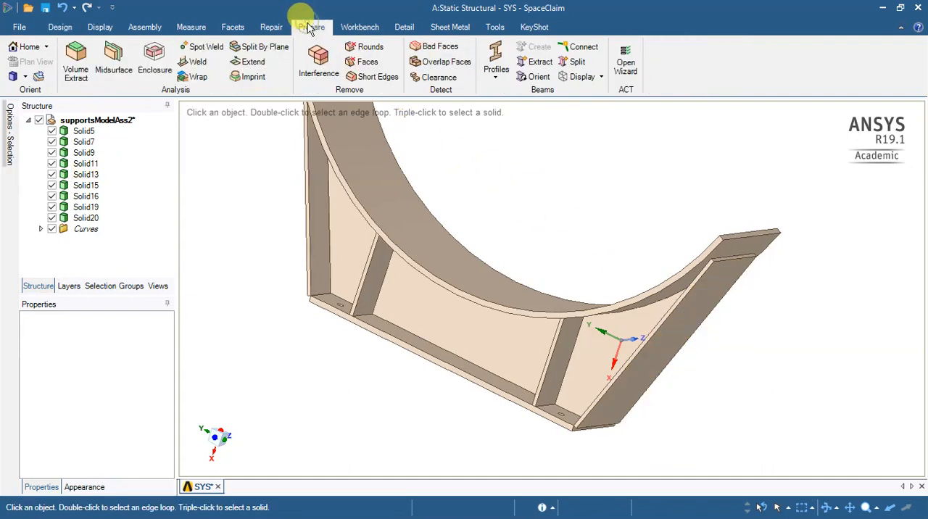
left_click(119, 70)
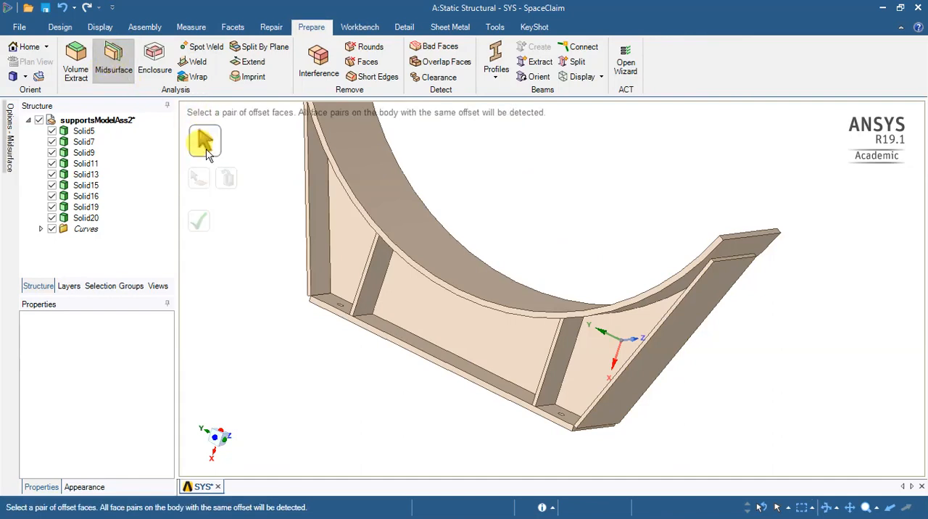
left_click(410, 311)
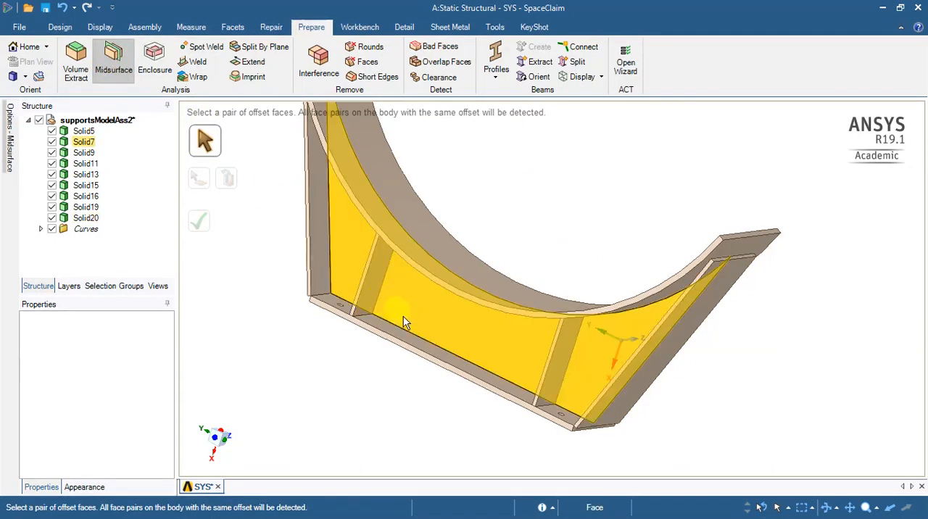
left_click(208, 140)
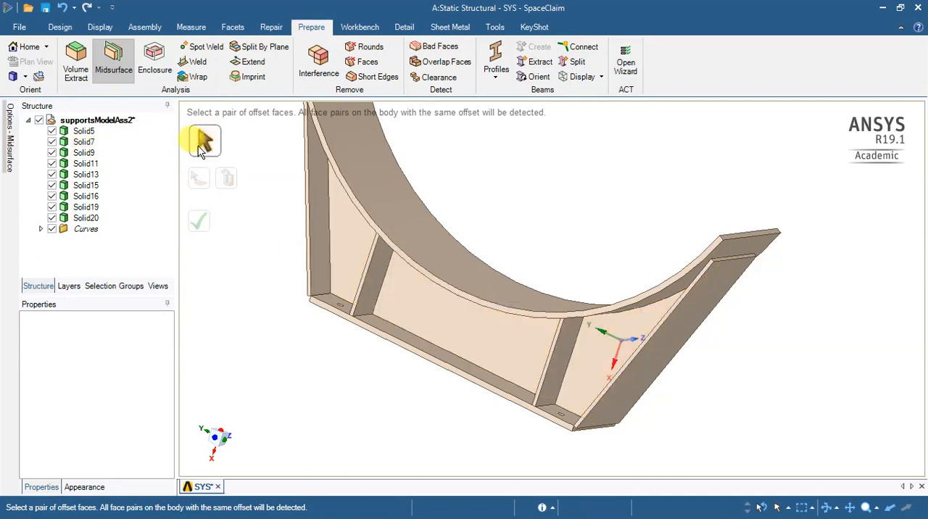
left_click(433, 286)
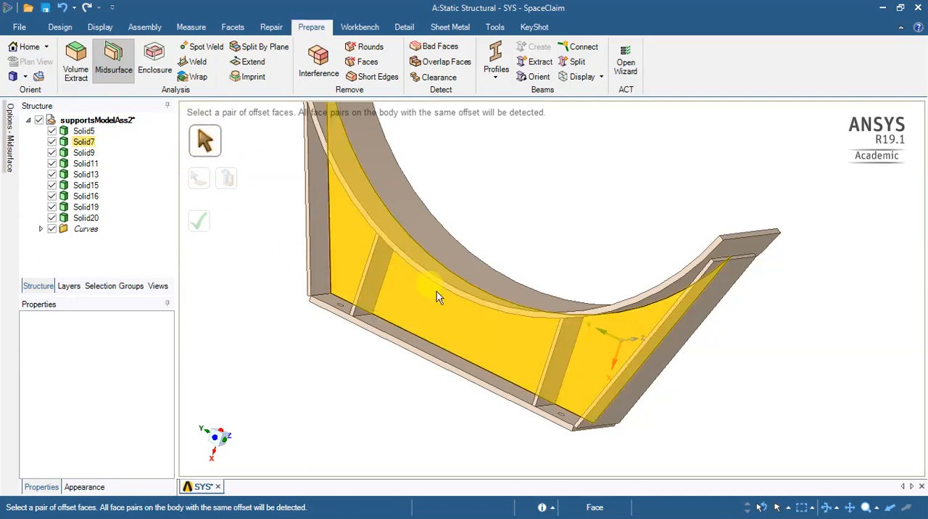
left_click(442, 314)
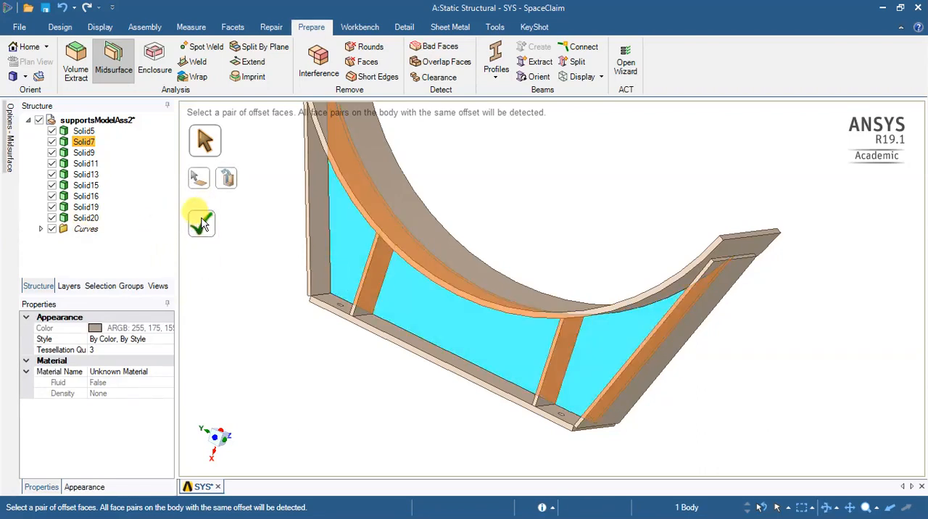
left_click(204, 226)
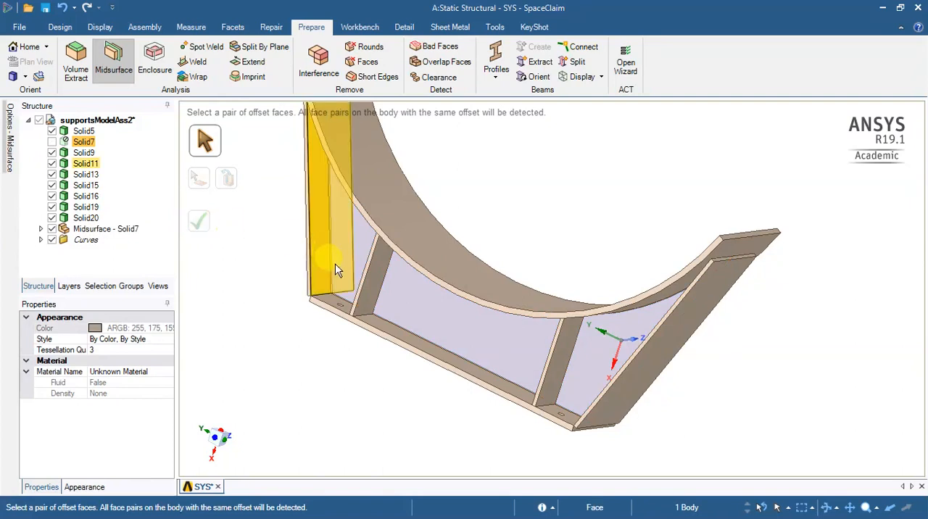
- Create midsurfaces for the sloping end plate Solid11 and the base plate with the bolt holes, Solid9
left_click(313, 255)
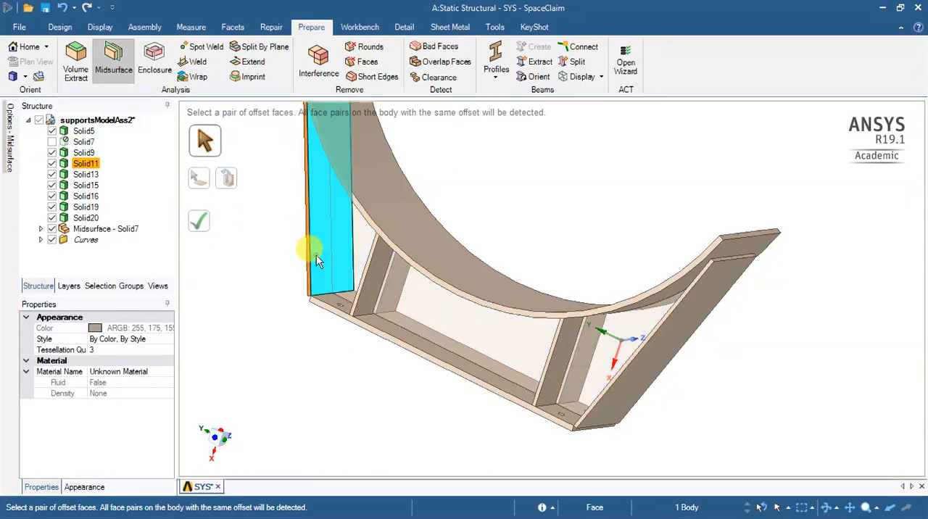
left_click(203, 223)
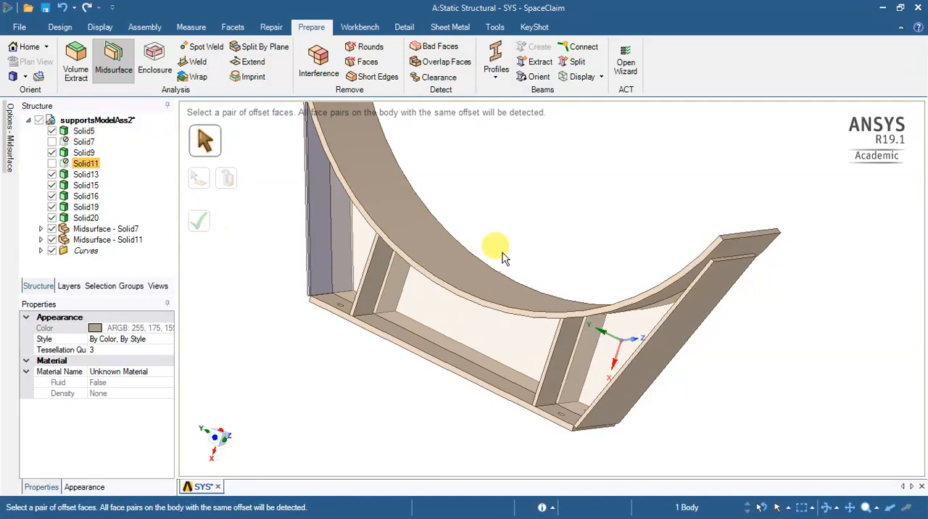
middle_click_drag(528, 222, 565, 206)
middle_click_drag(379, 334, 266, 368)
left_click(419, 343)
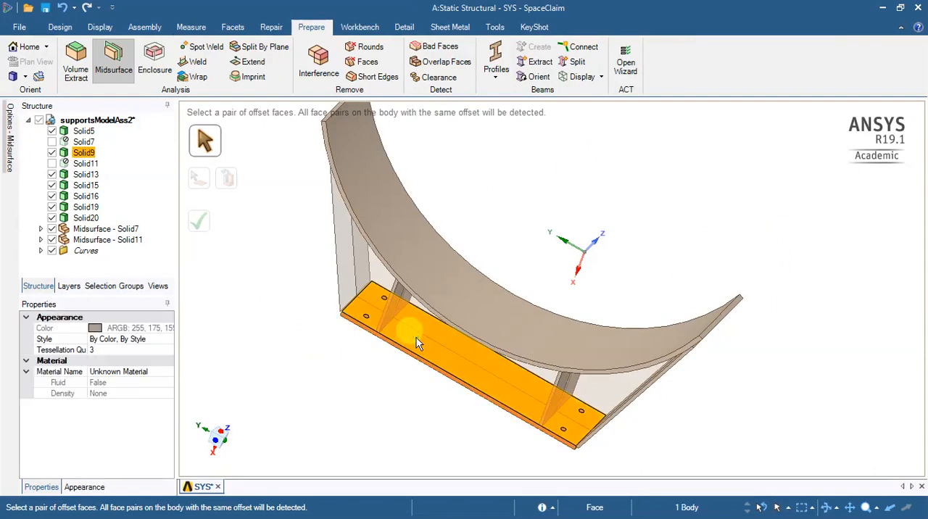
left_click(416, 337)
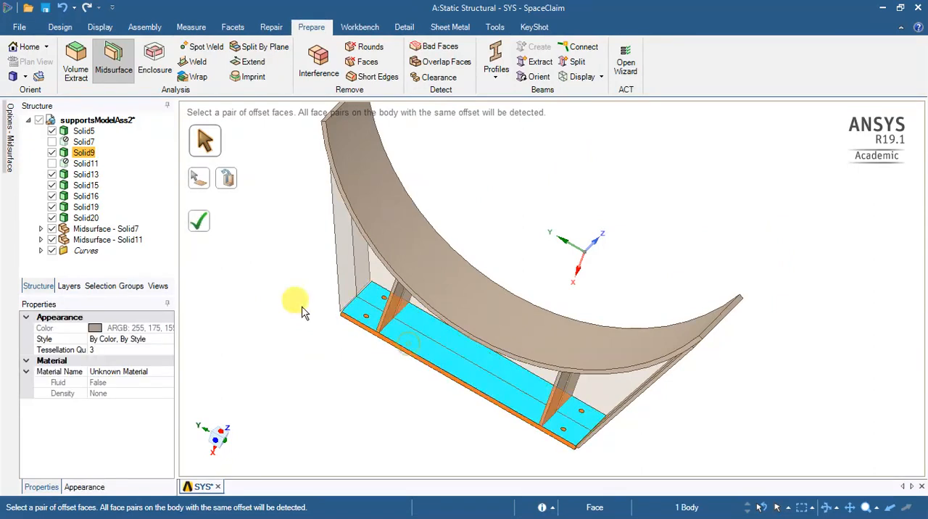
left_click(200, 229)
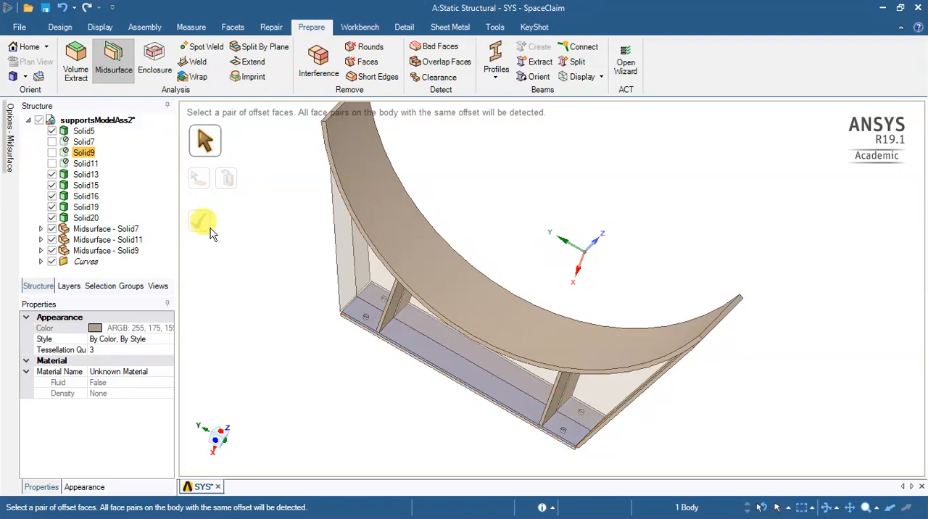
- Create midsurfaces for the curved saddle plate Solid5 and the opposite sloping end plate Solid13
left_click(545, 200)
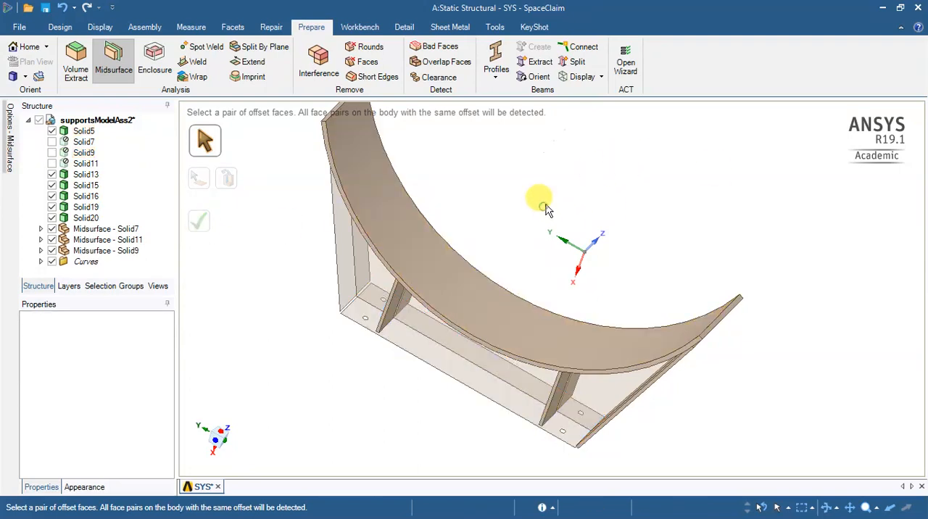
left_click(388, 251)
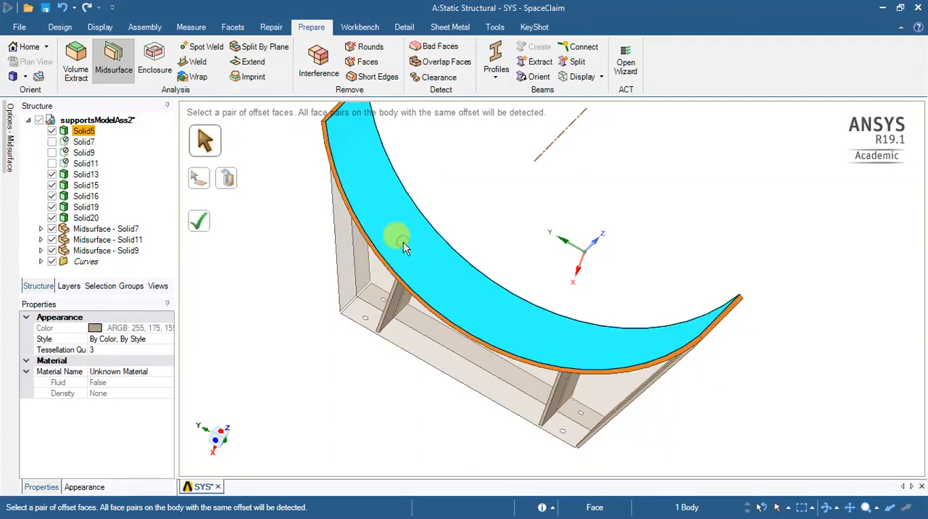
left_click(206, 222)
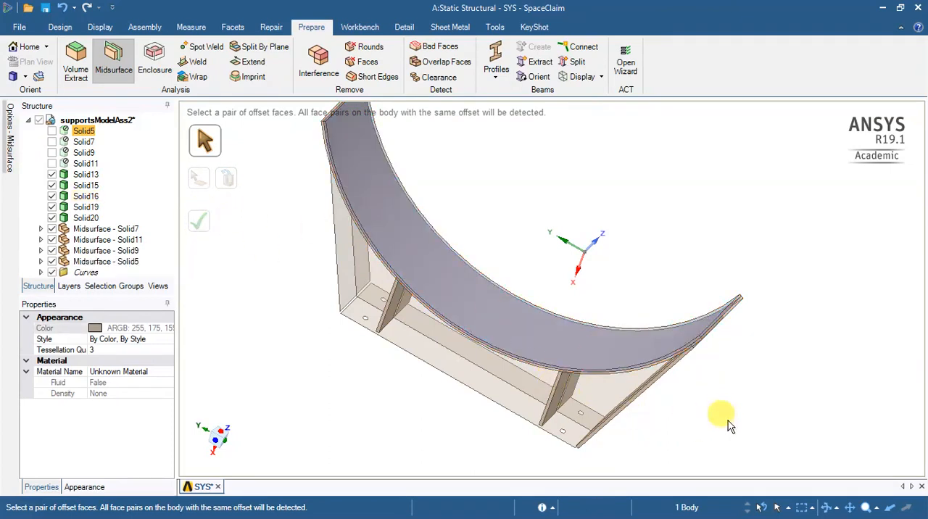
middle_click_drag(725, 423, 539, 284)
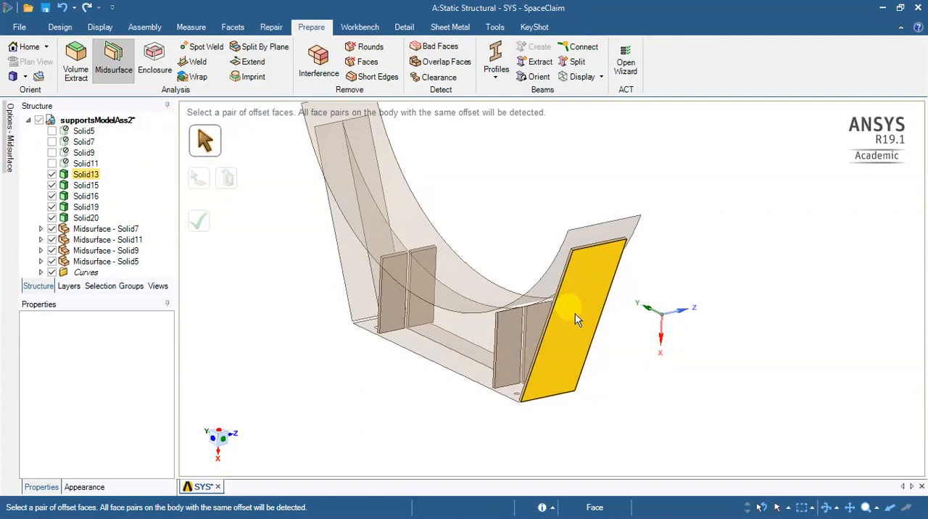
left_click(575, 312)
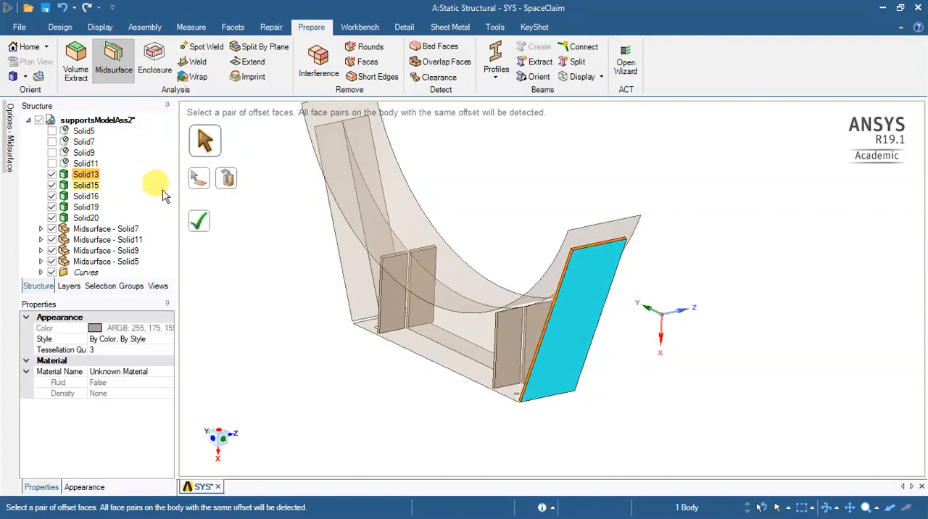
left_click(205, 230)
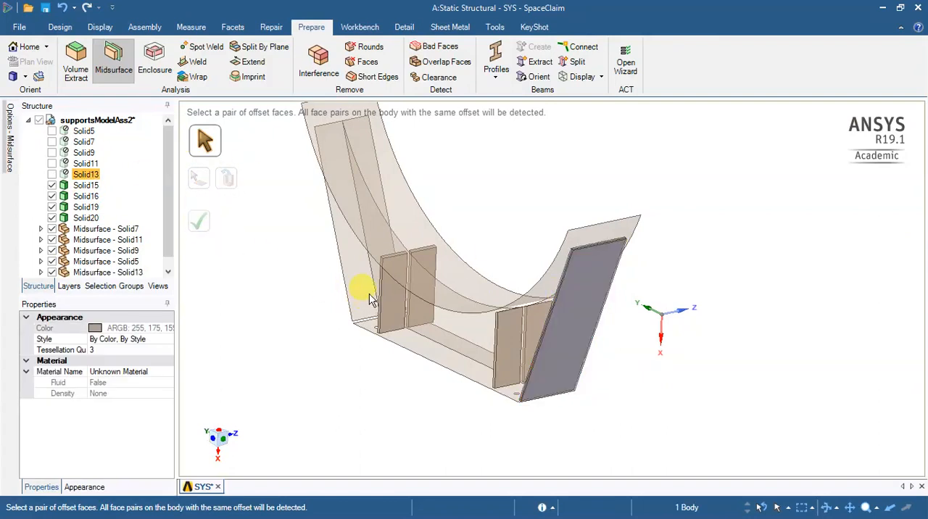
- Create midsurfaces for the two stiffener plates Solid20 and Solid16 on one side of the web
left_click(393, 298)
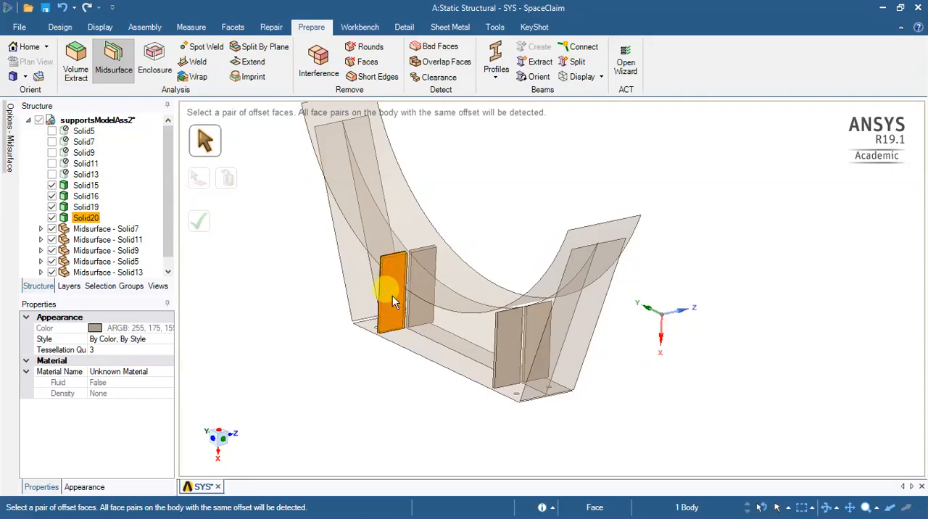
left_click(202, 227)
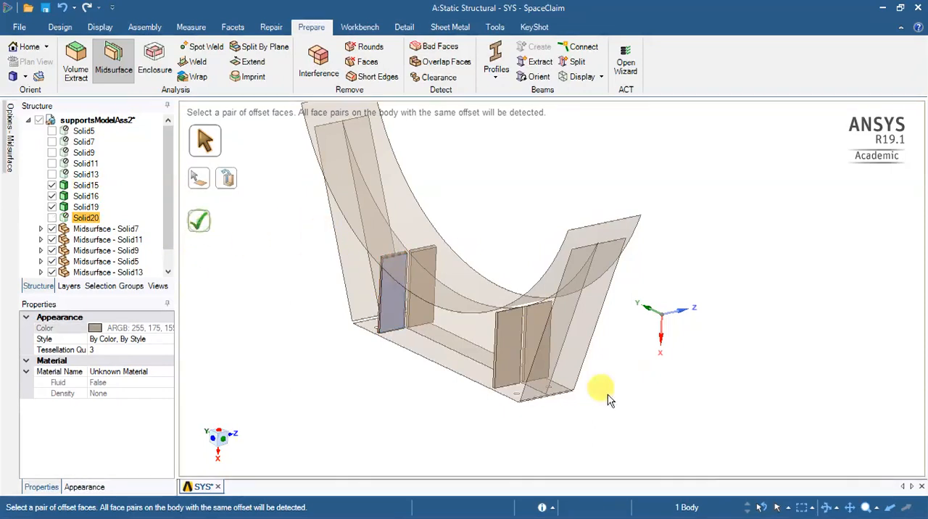
left_click(501, 352)
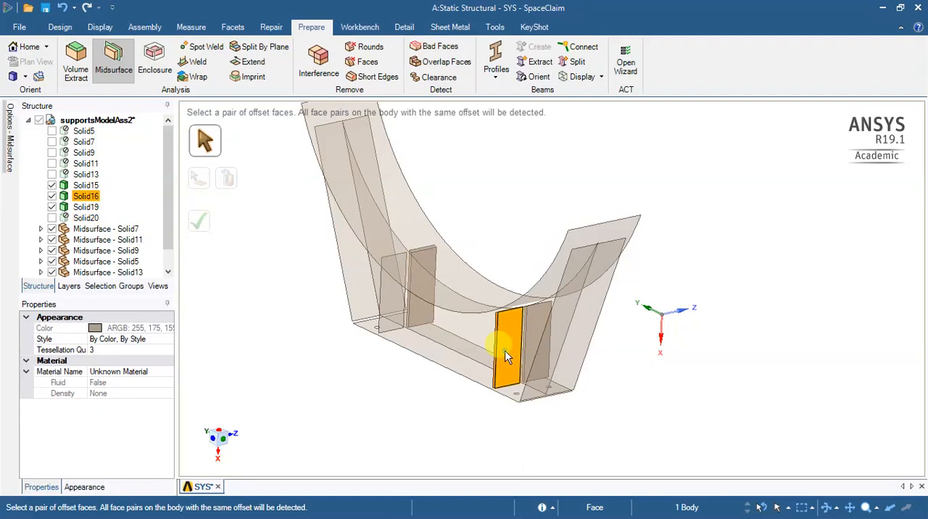
scroll(502, 355, "down", 1)
left_click(505, 355)
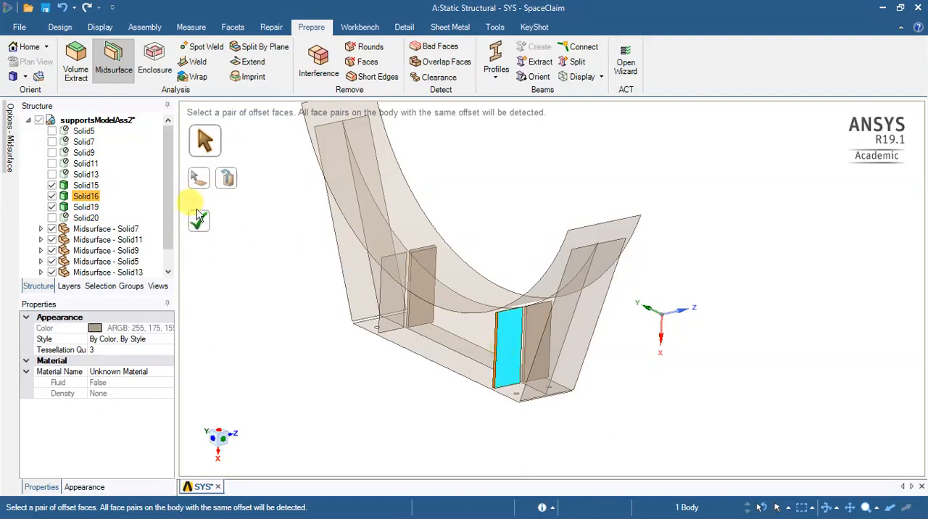
- Create midsurfaces for the two stiffener plates Solid15 and Solid19 on the opposite side of the web
middle_click_drag(616, 375, 464, 389)
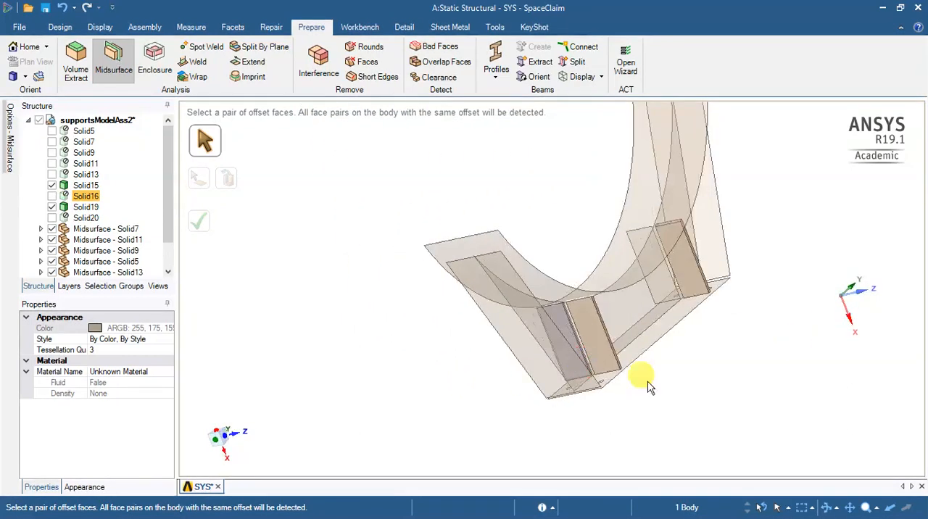
left_click(714, 382)
middle_click_drag(658, 362, 478, 409)
left_click(599, 344)
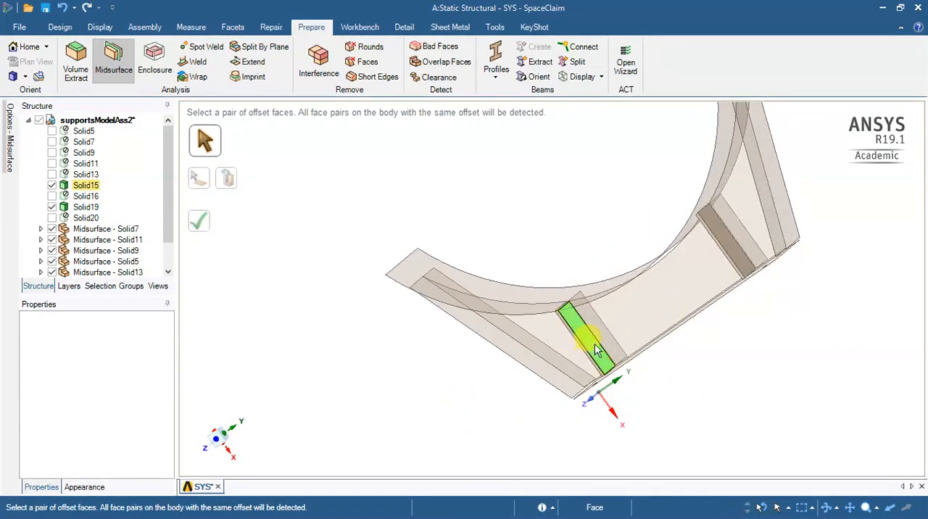
left_click(199, 224)
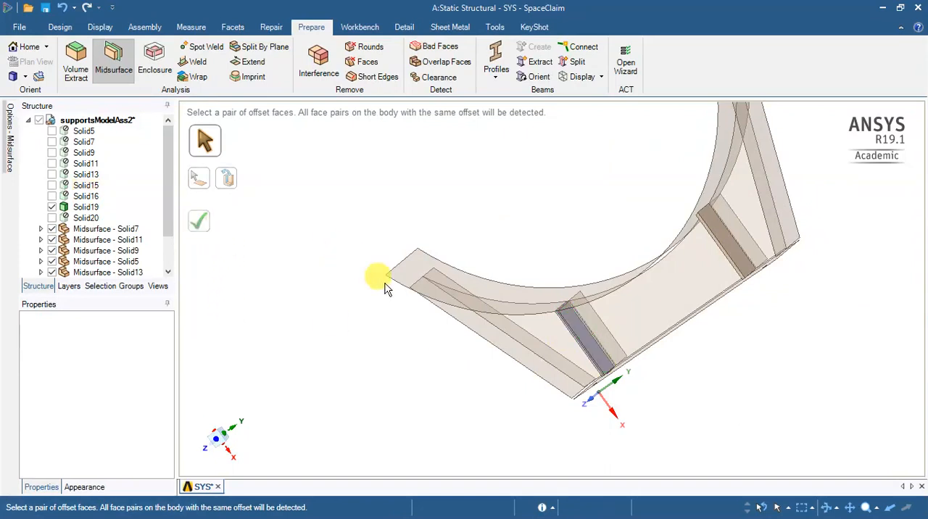
middle_click_drag(735, 259, 796, 250)
left_click(713, 265)
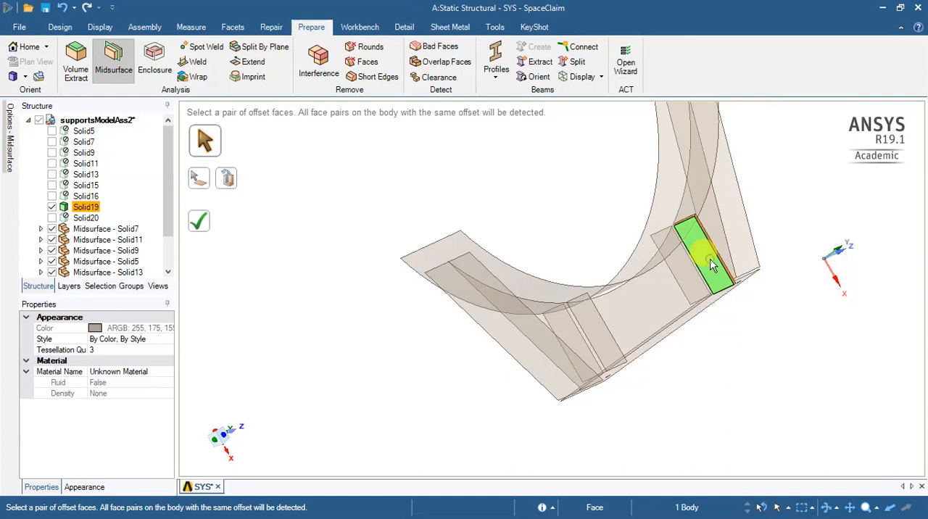
left_click(199, 219)
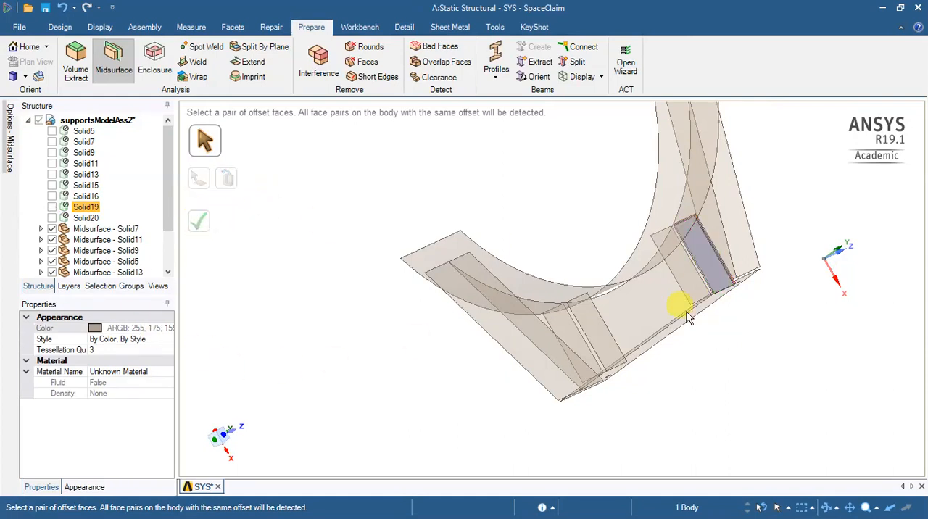
- Examine the completed midsurface model from several sides, checking the plate junctions and the base plate's bolt holes
middle_click_drag(701, 375, 787, 197)
scroll(800, 134, "up", 5)
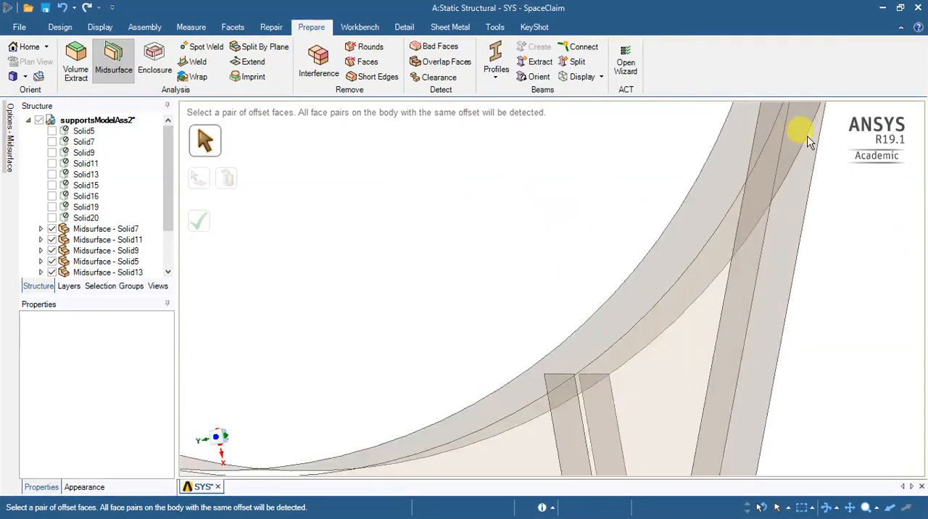
scroll(797, 139, "down", 4)
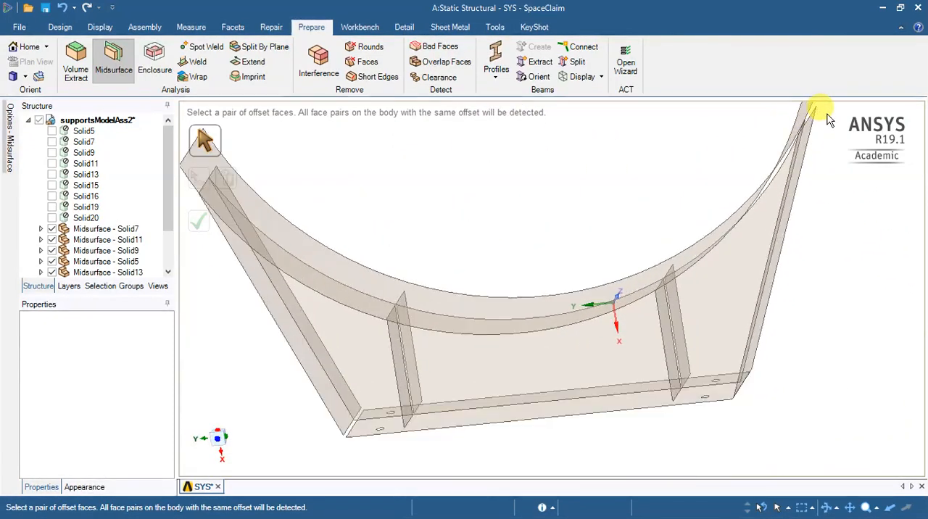
scroll(819, 122, "down", 2)
scroll(813, 124, "up", 4)
mouse_move(801, 171)
middle_mouse_down()
mouse_move(827, 164)
mouse_move(814, 149)
mouse_move(776, 174)
mouse_move(741, 221)
middle_mouse_up()
scroll(478, 292, "down", 4)
middle_click_drag(378, 338, 389, 401)
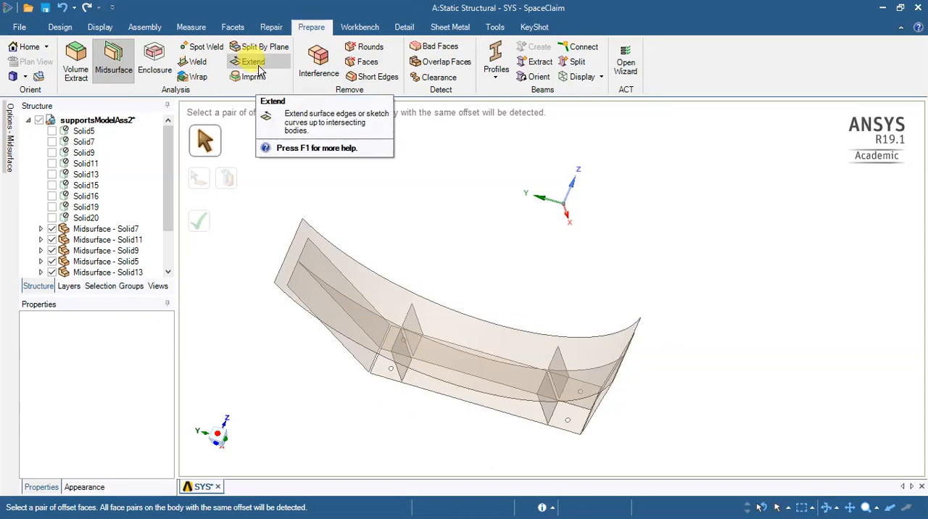
- Fill the two bolt holes on one side of the web in the base plate midsurface Solid9
left_click(61, 29)
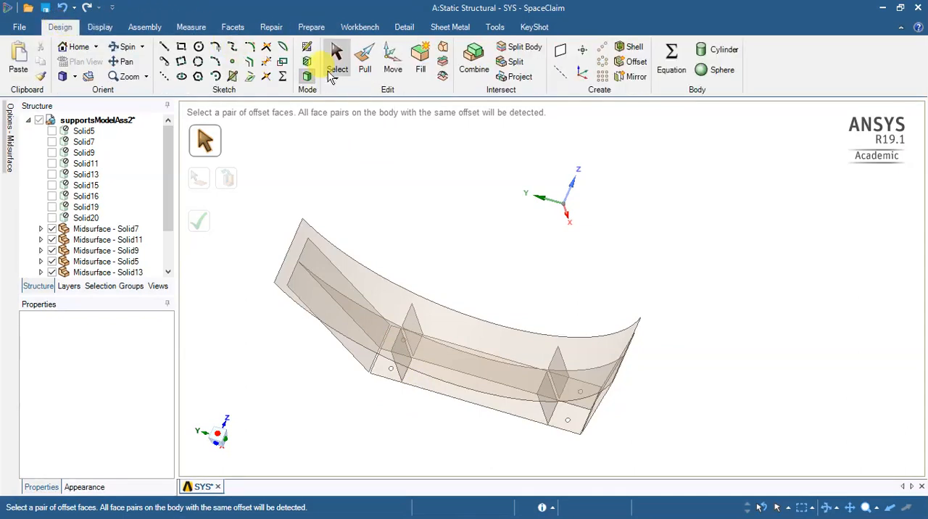
left_click(420, 62)
scroll(392, 377, "up", 2)
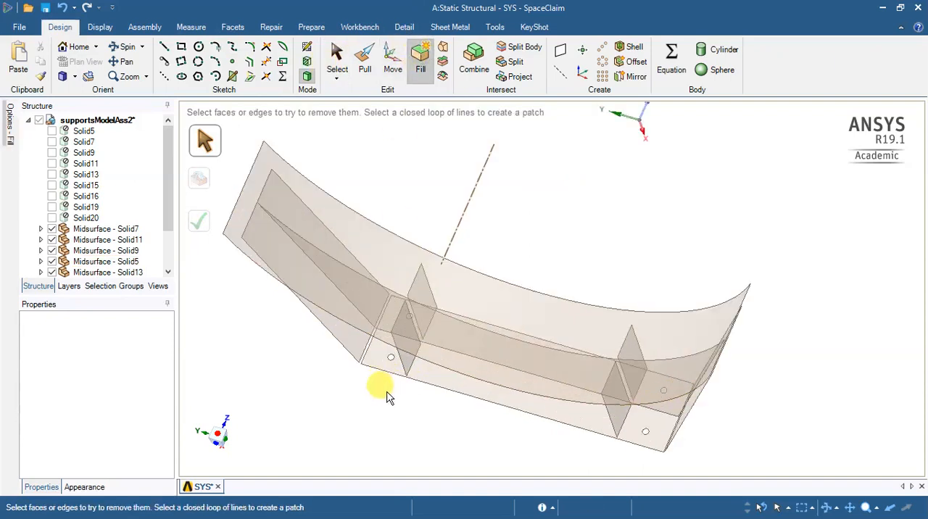
scroll(387, 397, "up", 2)
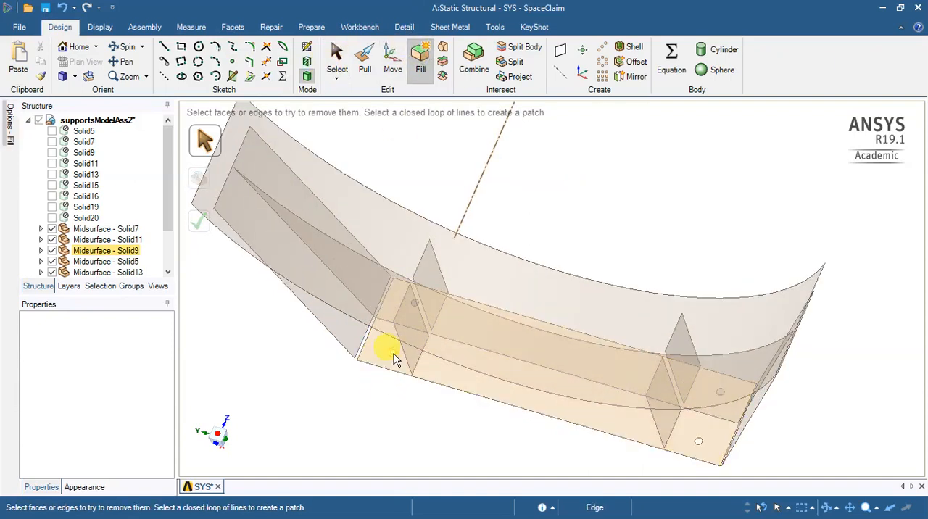
left_click(392, 353)
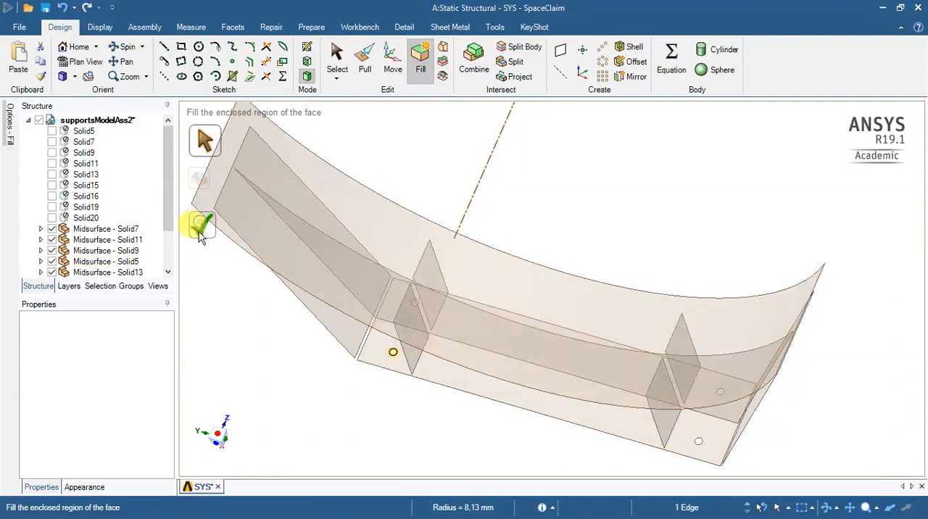
left_click(201, 229)
left_click(699, 442)
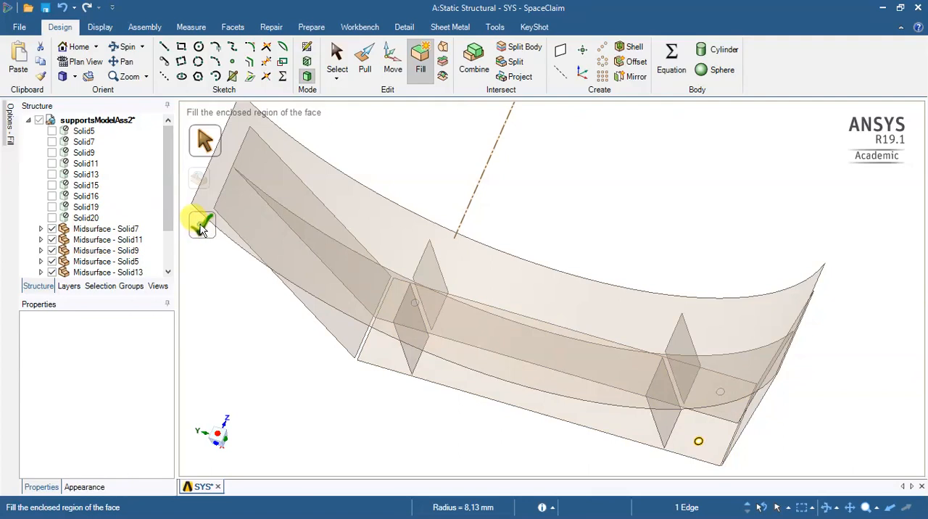
left_click(203, 228)
- Fill the two remaining bolt holes on the other side of the web in the base plate midsurface
middle_click_drag(605, 315, 759, 306)
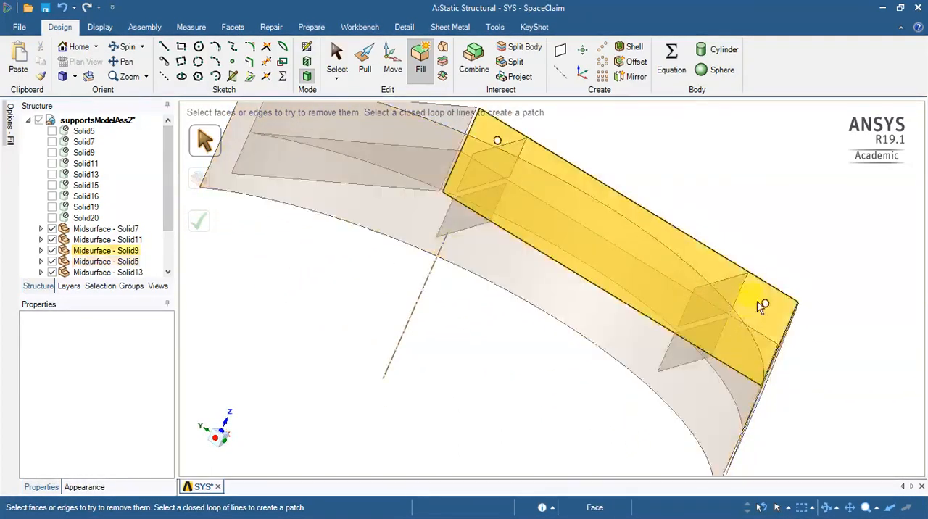
left_click(765, 304)
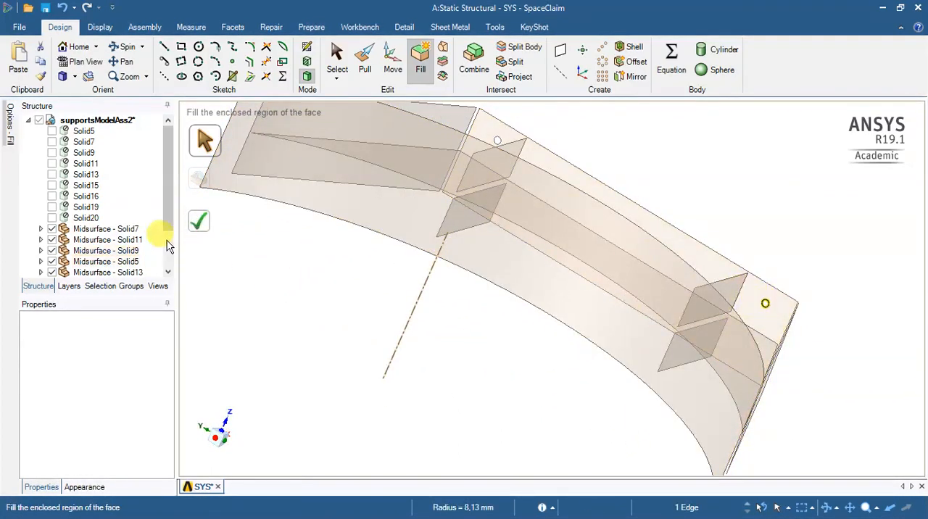
left_click(196, 227)
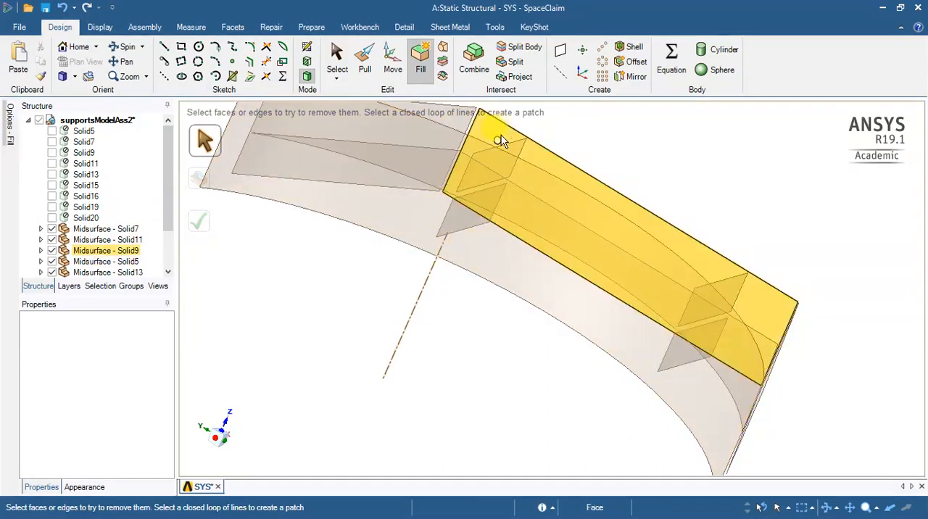
left_click(499, 142)
left_click(201, 220)
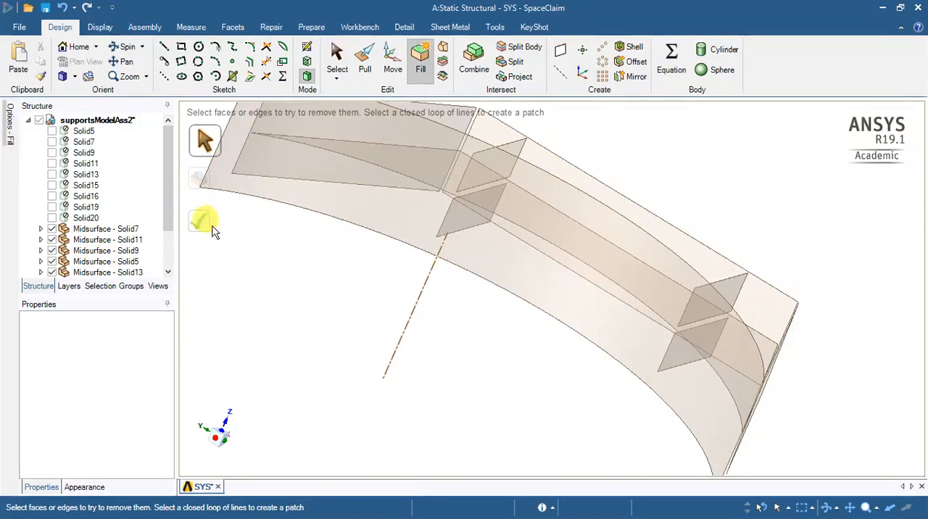
- Detect the gaps between midsurfaces with Extend and extend the web's lower edge to the base plate
middle_click_drag(364, 345, 445, 162)
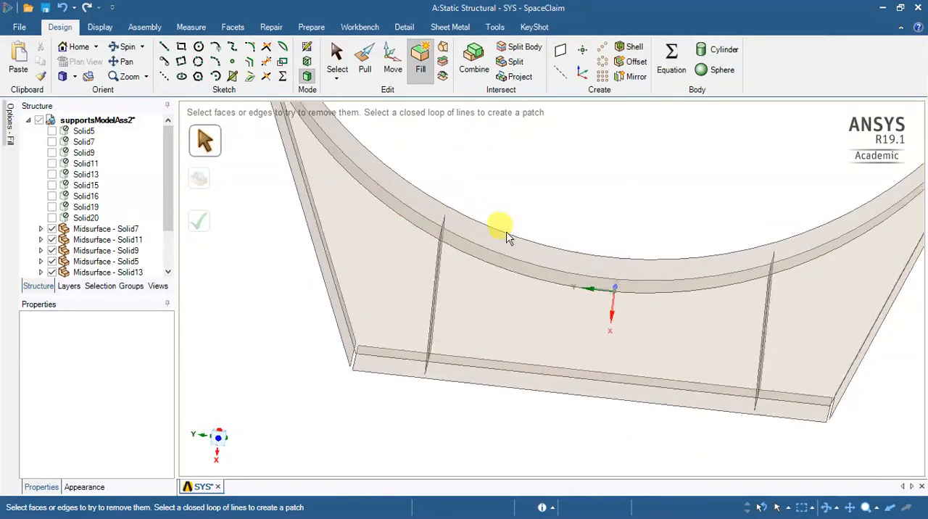
middle_click_drag(489, 426, 476, 383)
left_click(523, 384)
left_click(574, 390)
left_click(317, 26)
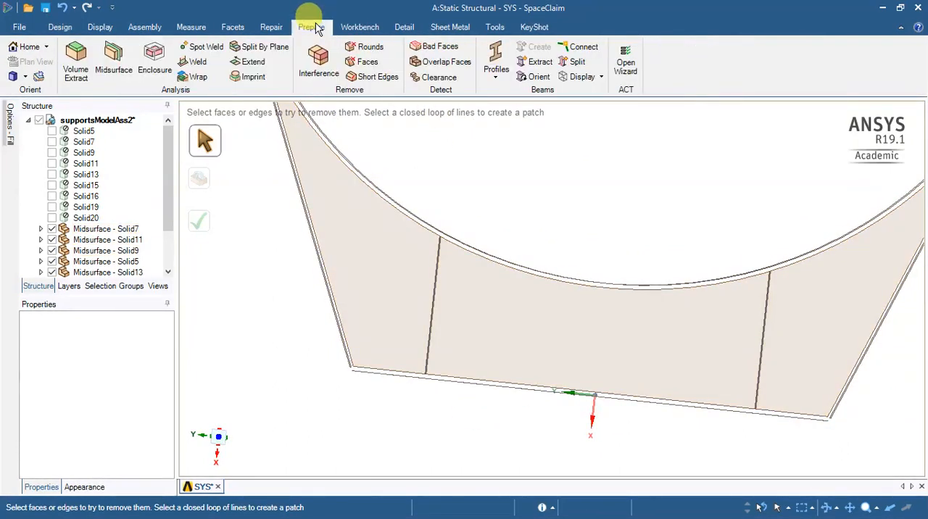
left_click(118, 69)
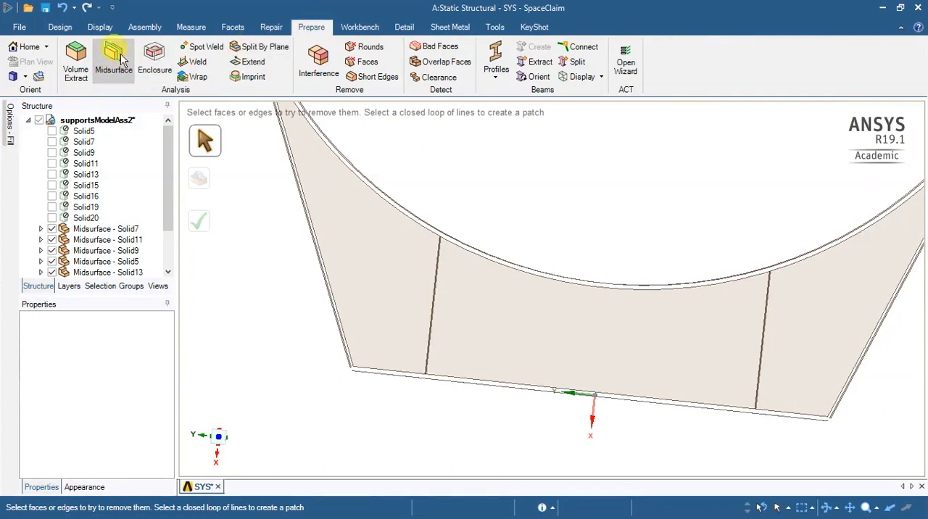
left_click(267, 65)
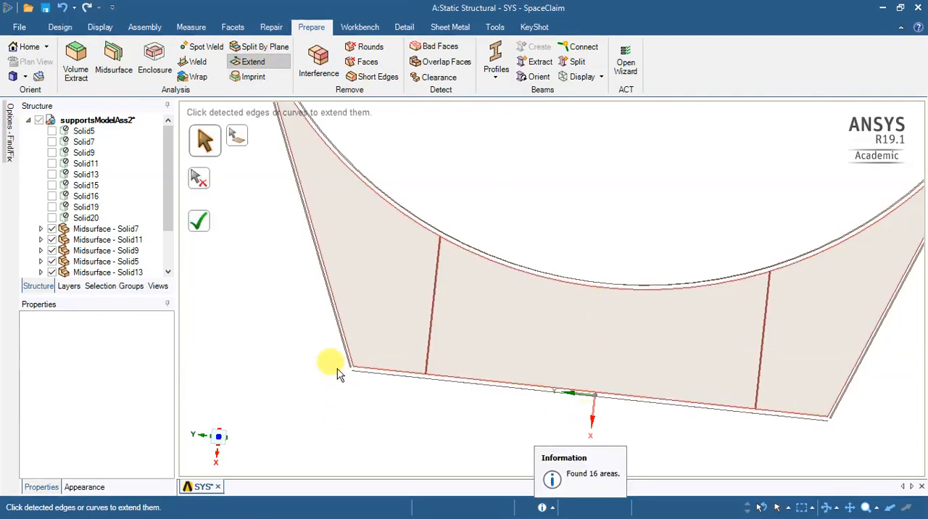
mouse_move(289, 316)
middle_mouse_down()
mouse_move(262, 333)
mouse_move(283, 327)
mouse_move(301, 335)
mouse_move(288, 348)
mouse_move(282, 322)
mouse_move(283, 339)
mouse_move(296, 328)
middle_mouse_up()
left_click(505, 384)
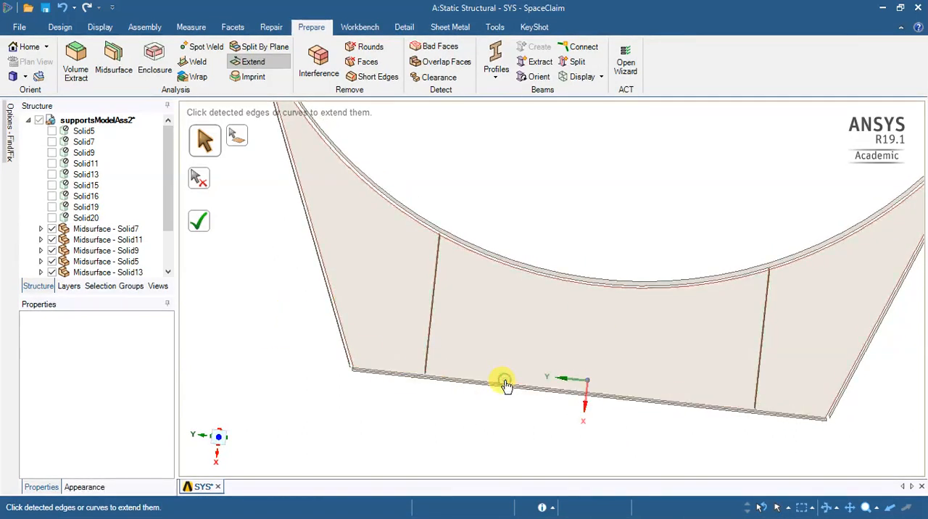
- Extend the remaining detected midsurface edges to the curved saddle plate and both sloping end plates
left_click(552, 278)
middle_click_drag(476, 310, 388, 304)
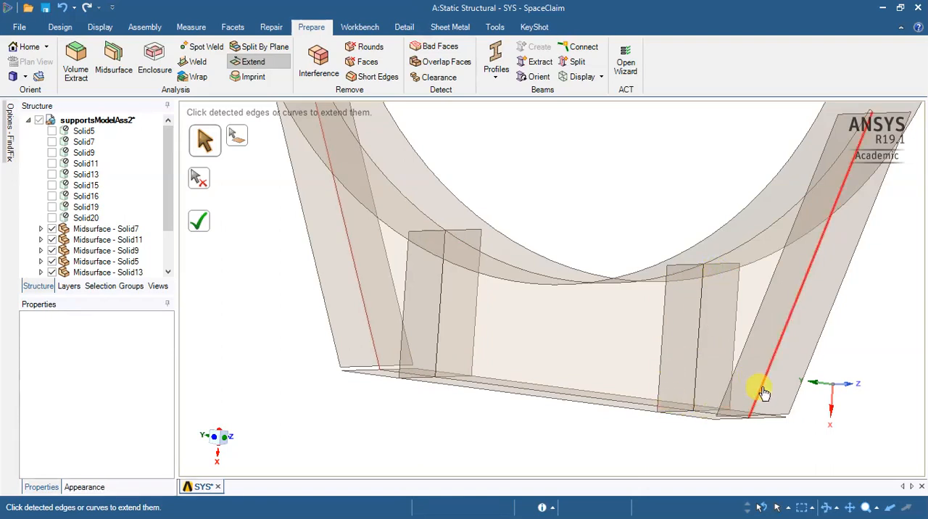
left_click(371, 350)
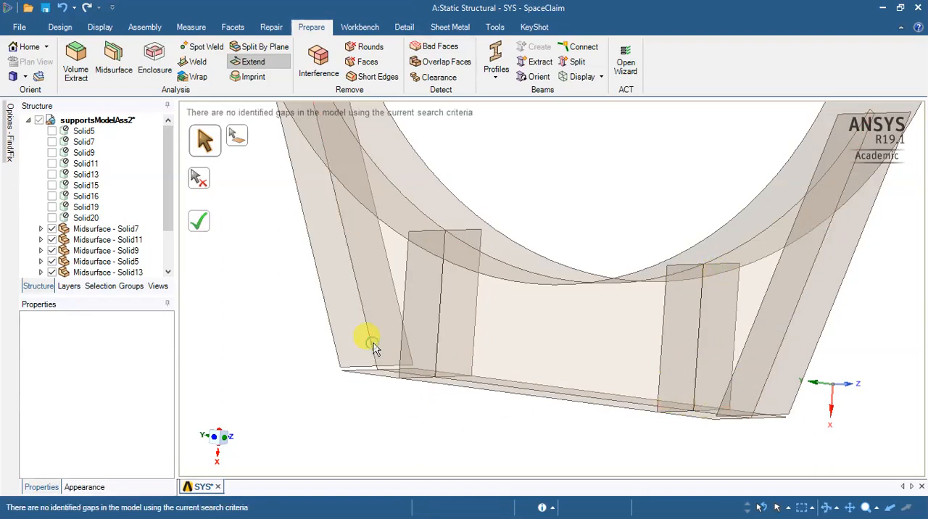
- Pull the lower edge of the sloping end plate midsurface Solid11 up to the base plate midsurface Solid9
scroll(641, 277, "down", 3)
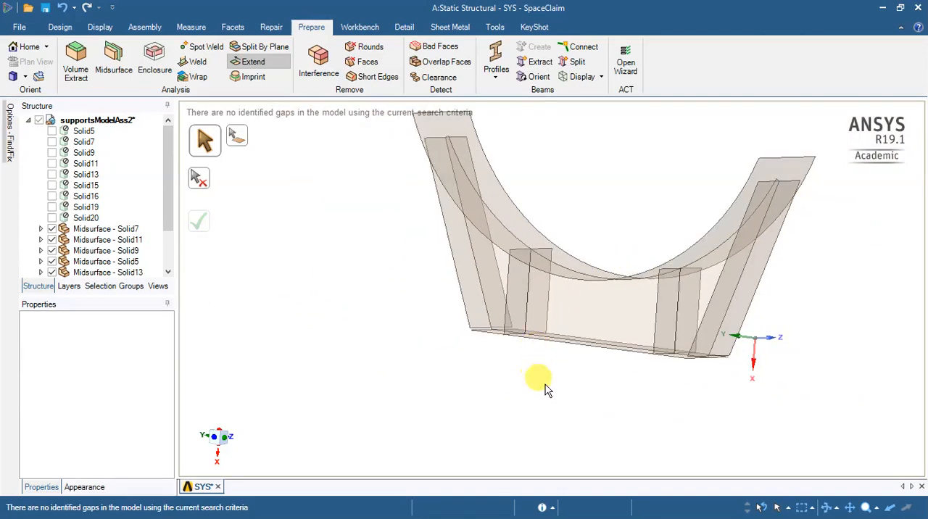
middle_click_drag(505, 348, 475, 399)
scroll(458, 358, "up", 5)
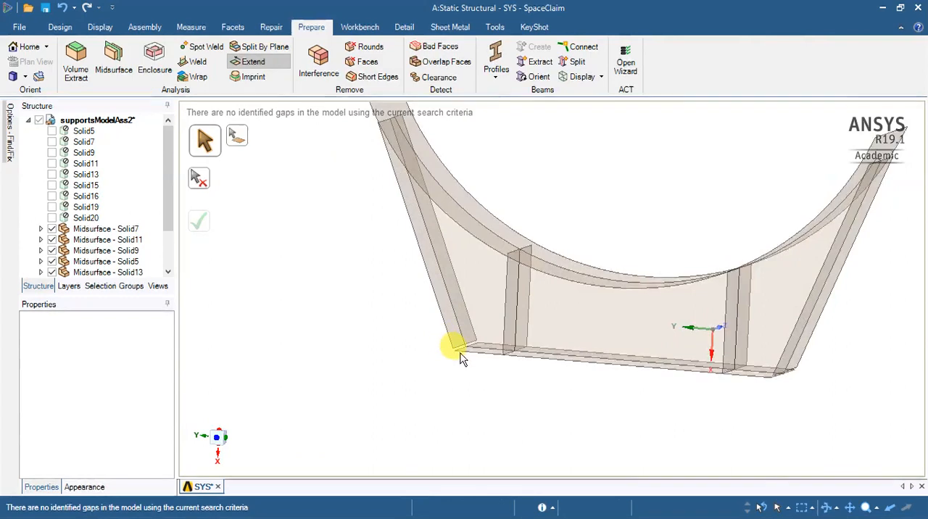
middle_click_drag(455, 356, 461, 270)
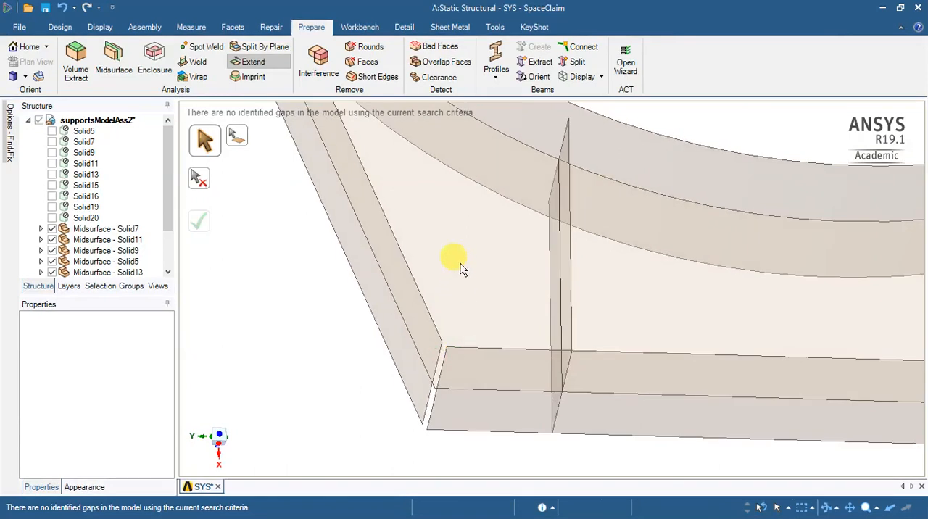
left_click(64, 28)
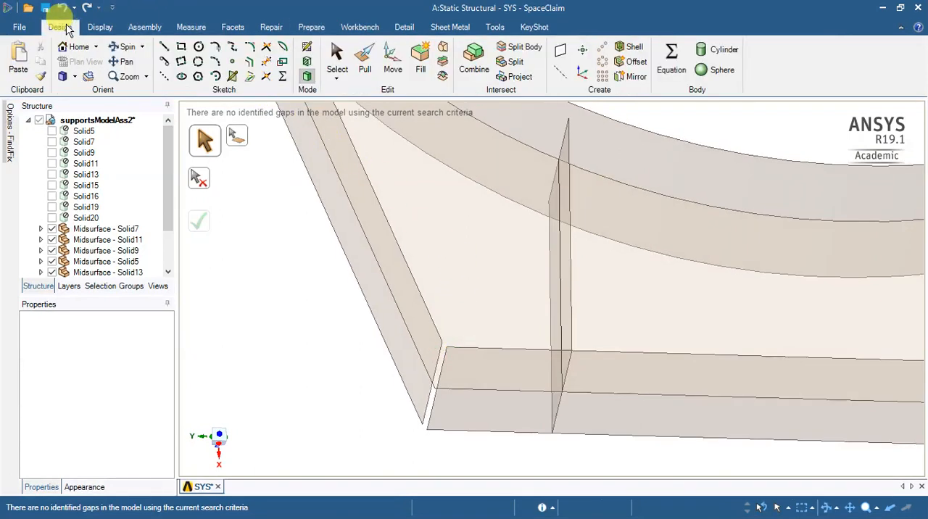
left_click(368, 73)
left_click(436, 384)
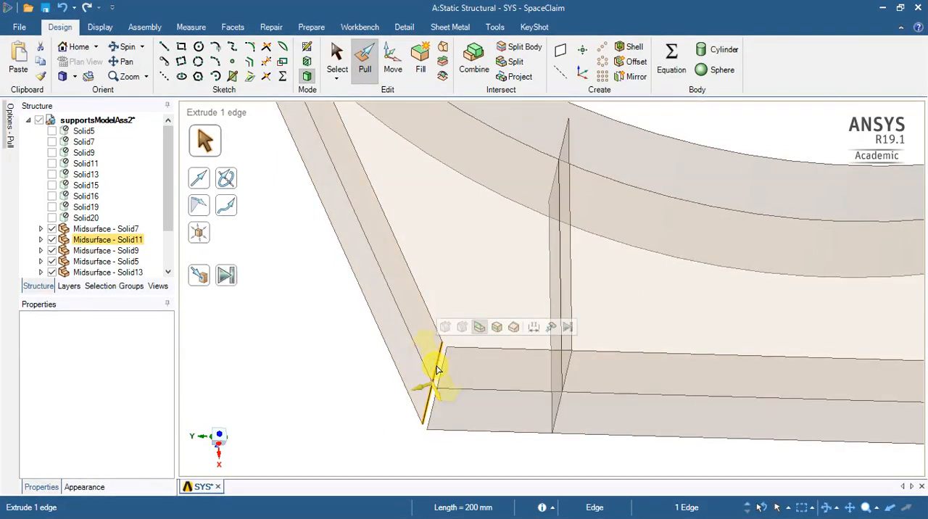
left_click(201, 270)
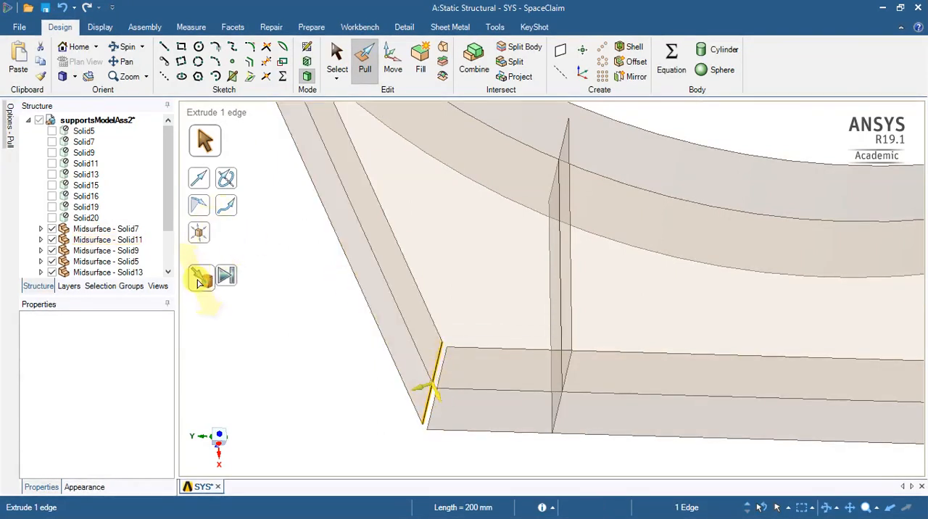
left_click(455, 382)
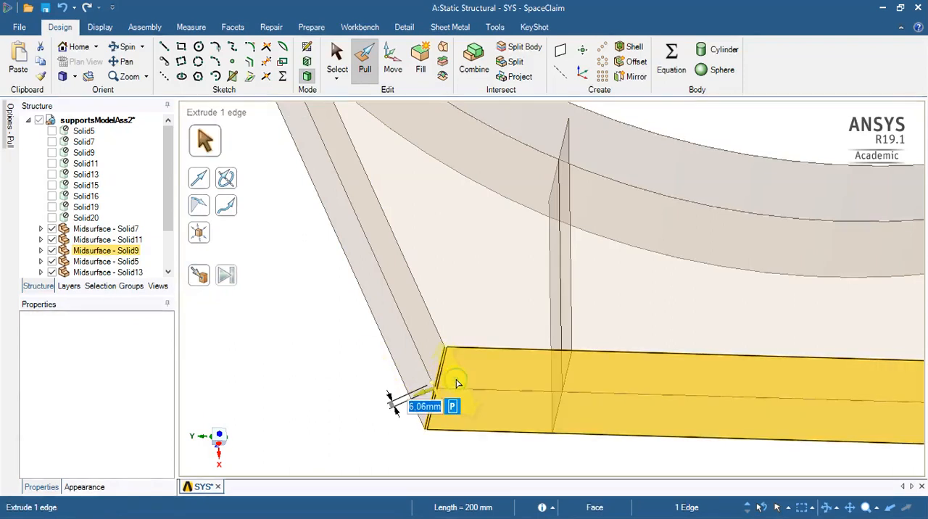
- Pull the end edge of the base plate midsurface Solid9 up to the sloping end plate midsurface Solid11
left_click(469, 330)
key("v")
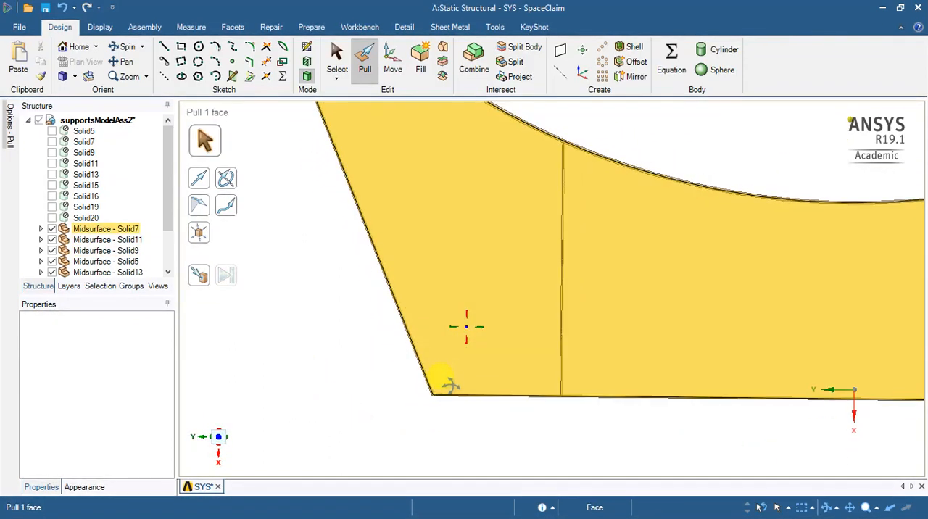
middle_click_drag(442, 375, 447, 299)
left_click(383, 382)
left_click(442, 362)
left_click(434, 364)
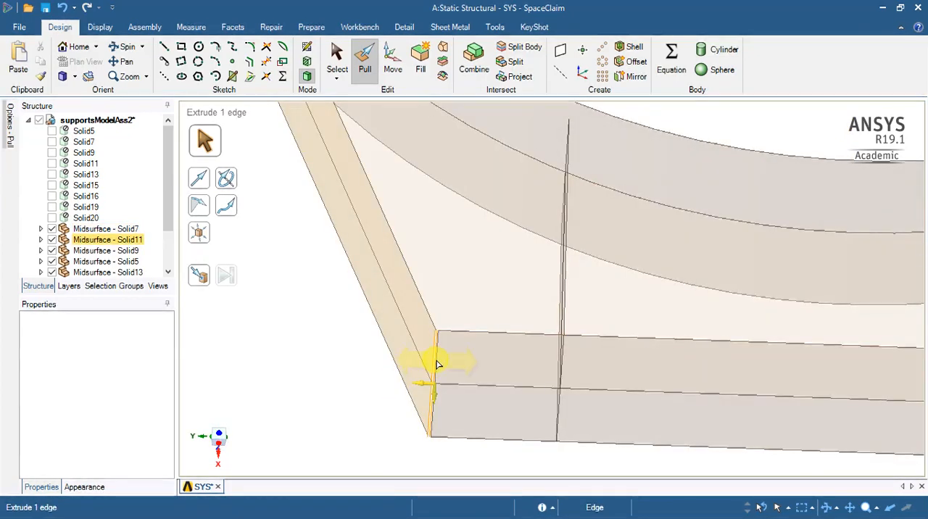
middle_click_drag(437, 364, 373, 366)
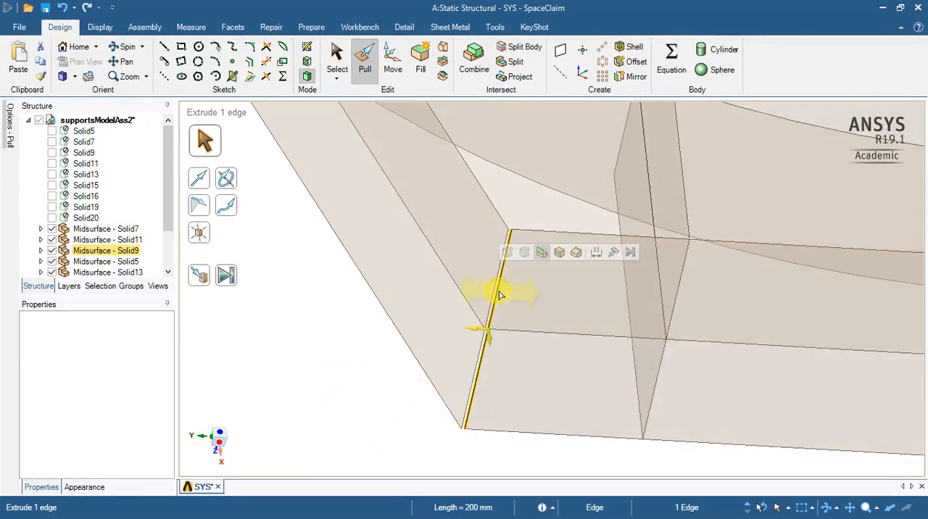
left_click(204, 281)
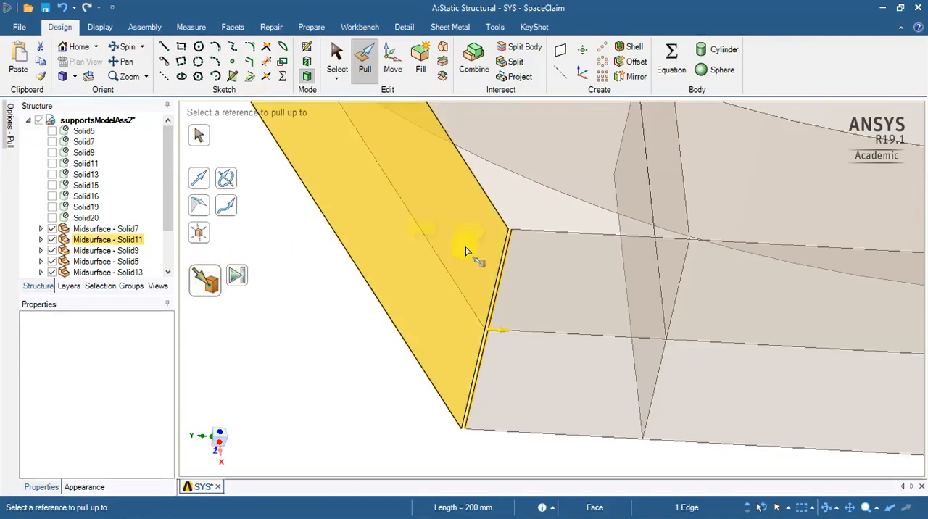
left_click(351, 388)
scroll(613, 366, "down", 6)
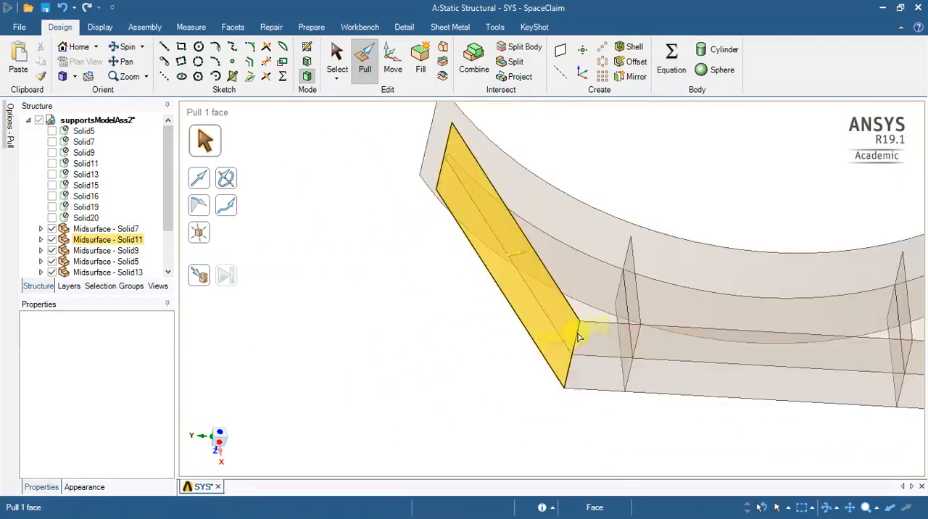
- Pull the lower edge of the opposite sloping end plate midsurface Solid13 up to the base plate midsurface Solid9
scroll(811, 378, "up", 3)
scroll(741, 361, "up", 8)
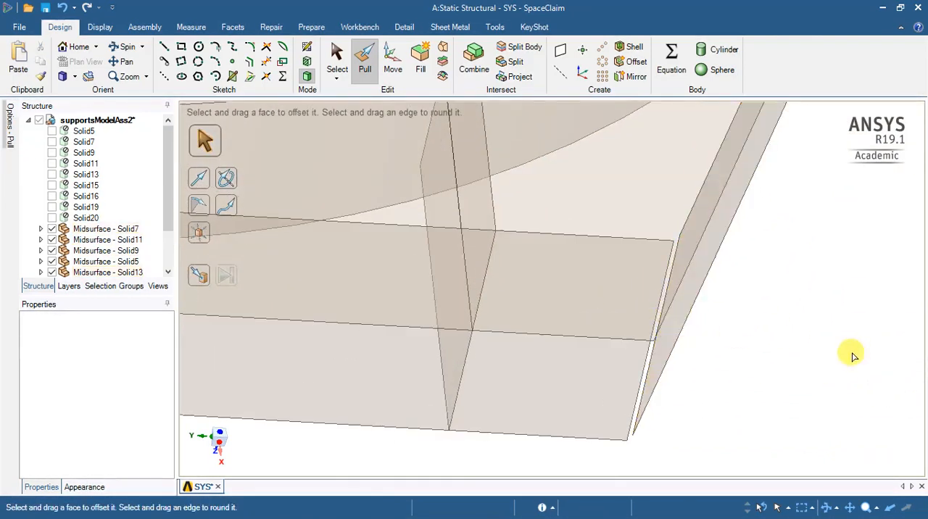
scroll(815, 402, "down", 2)
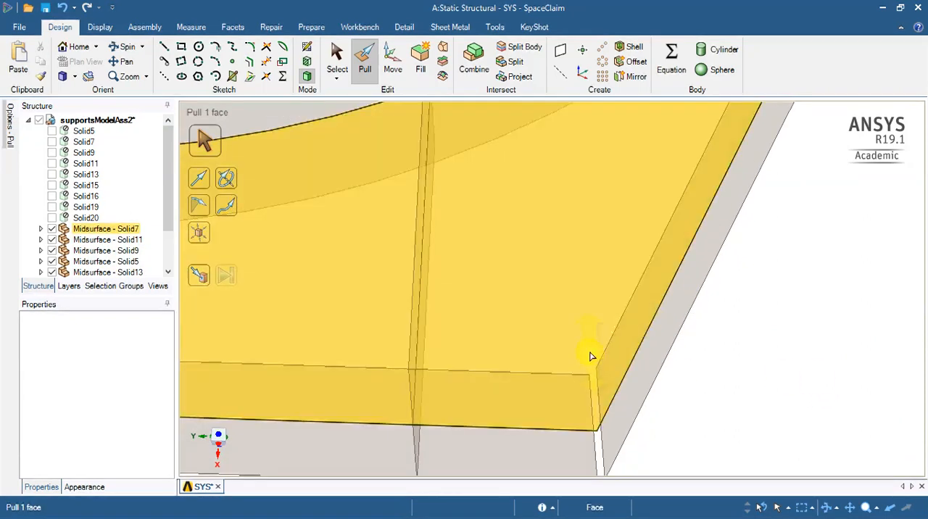
left_click(600, 384)
left_click(203, 278)
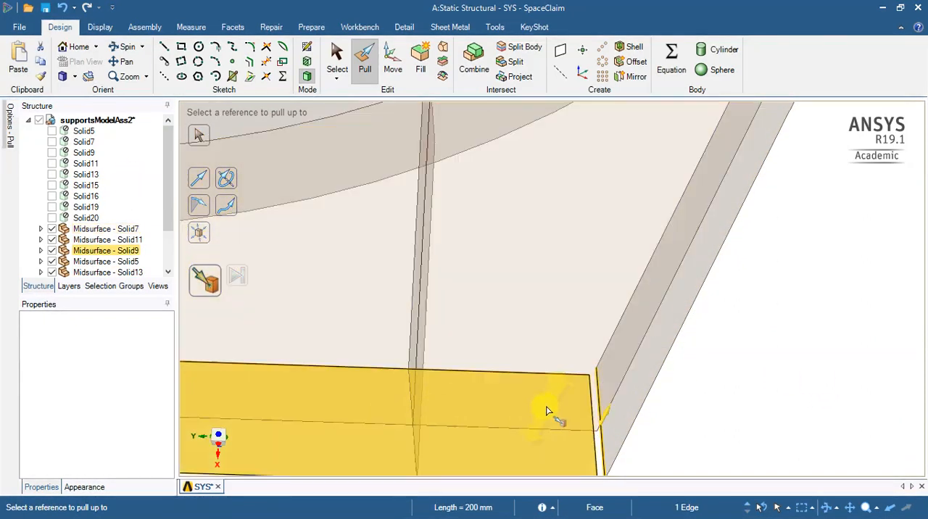
left_click(551, 413)
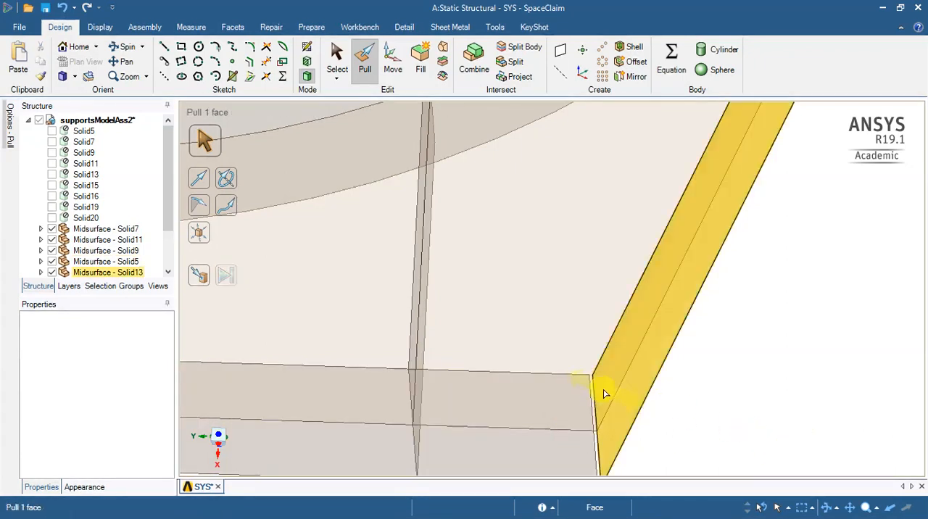
- Pull the adjoining end edge of the base plate midsurface Solid9 up to the sloping end plate midsurface Solid13
left_click(591, 405)
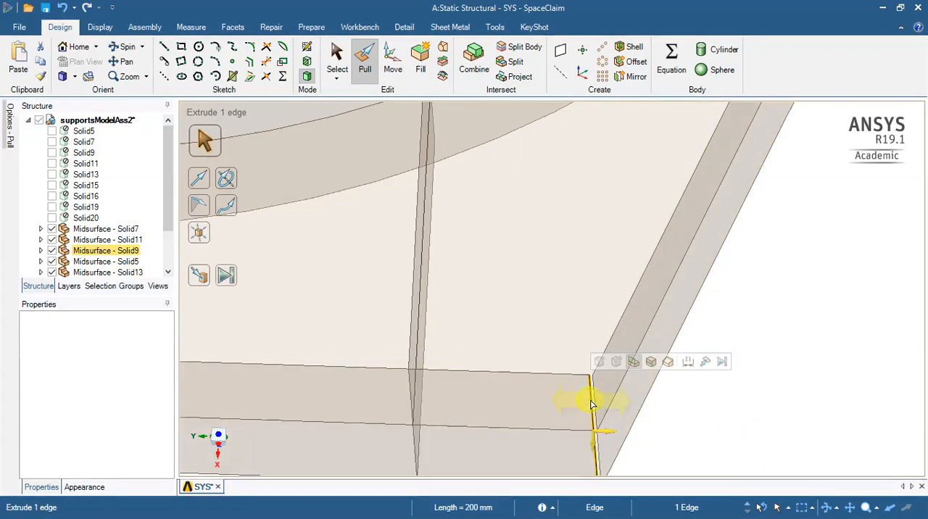
left_click(200, 280)
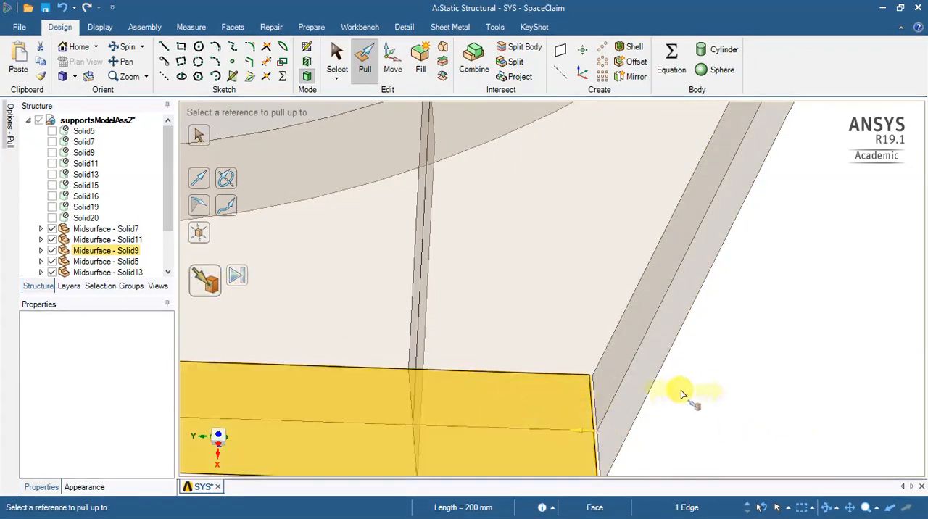
left_click(626, 379)
left_click(704, 442)
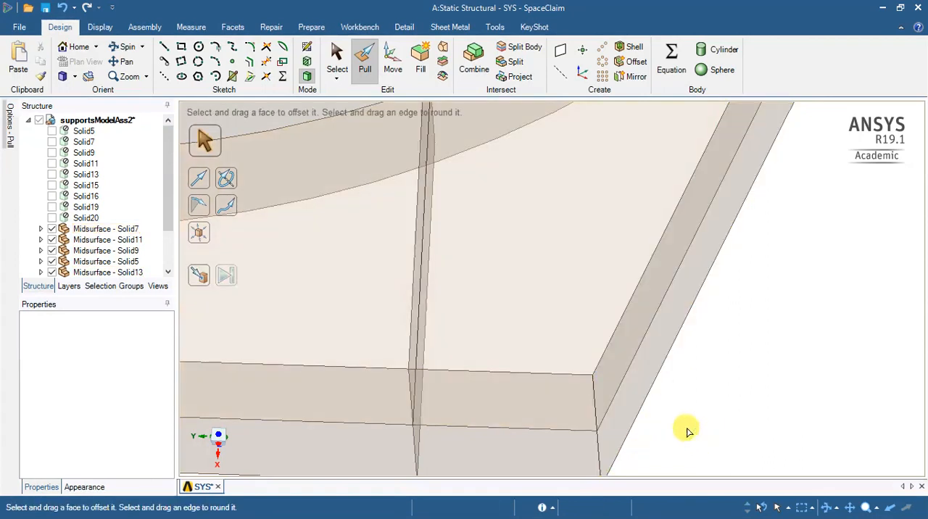
- Examine the gap between the upper edge of the end plate midsurface Solid13 and the curved saddle plate Solid5
scroll(678, 425, "down", 3)
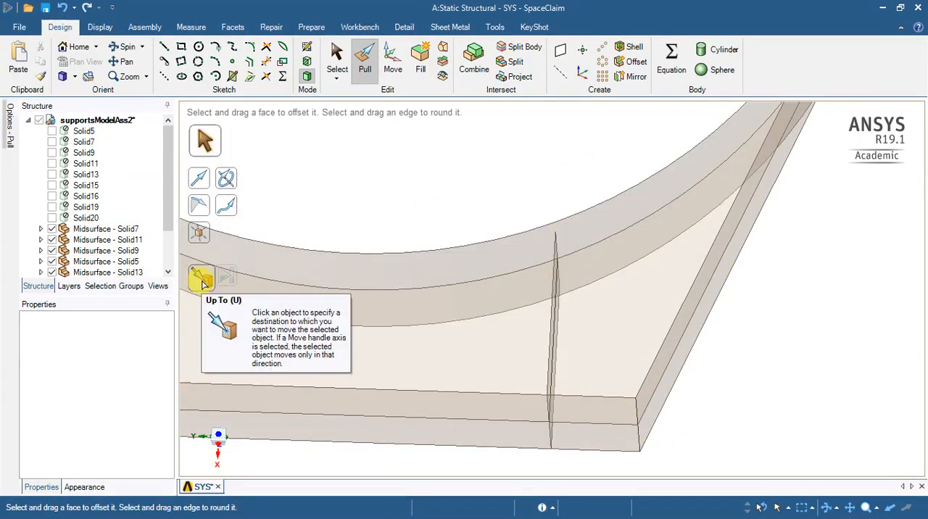
left_click(411, 303)
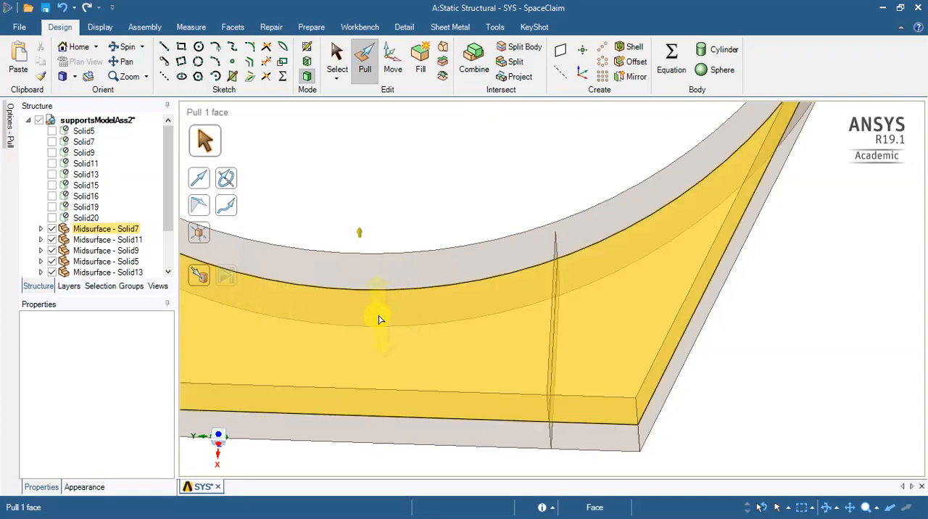
scroll(381, 319, "down", 3)
mouse_move(673, 231)
middle_mouse_down()
mouse_move(642, 257)
mouse_move(623, 301)
mouse_move(626, 329)
mouse_move(596, 307)
mouse_move(476, 310)
middle_mouse_up()
left_click(503, 315)
scroll(502, 313, "up", 2)
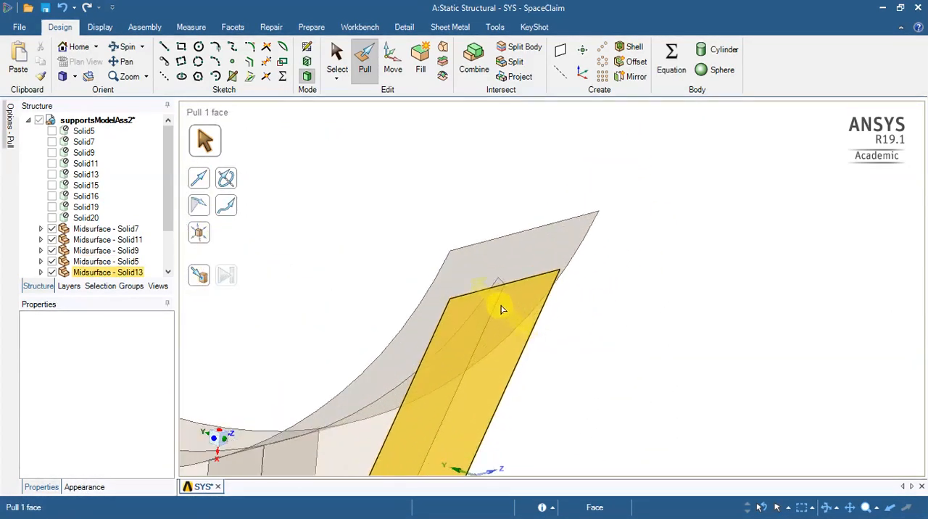
left_click(667, 268)
mouse_move(591, 285)
middle_mouse_down()
mouse_move(575, 298)
mouse_move(604, 300)
mouse_move(576, 310)
mouse_move(590, 316)
middle_mouse_up()
left_click(482, 292)
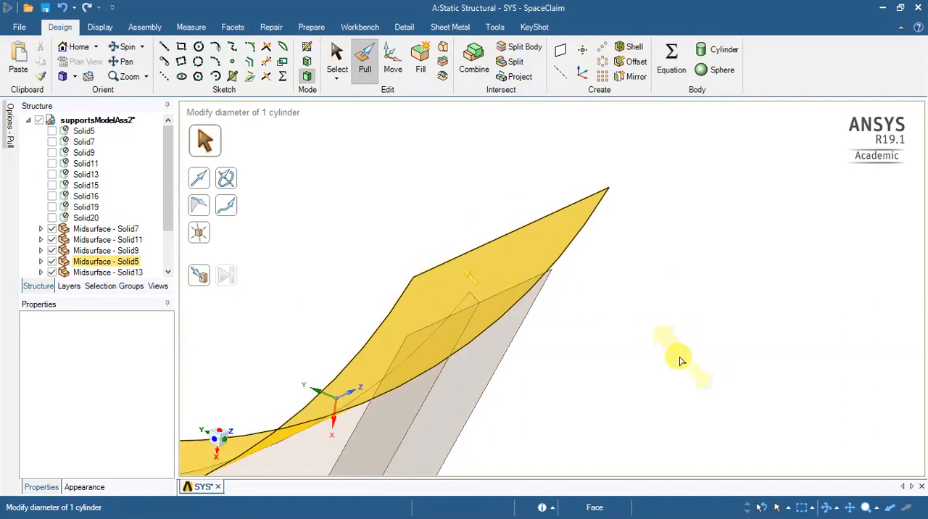
left_click(679, 361)
- Pull the upper edge of Solid13 along the web's short top edge direction up to the saddle plate midsurface Solid5
left_click(519, 286)
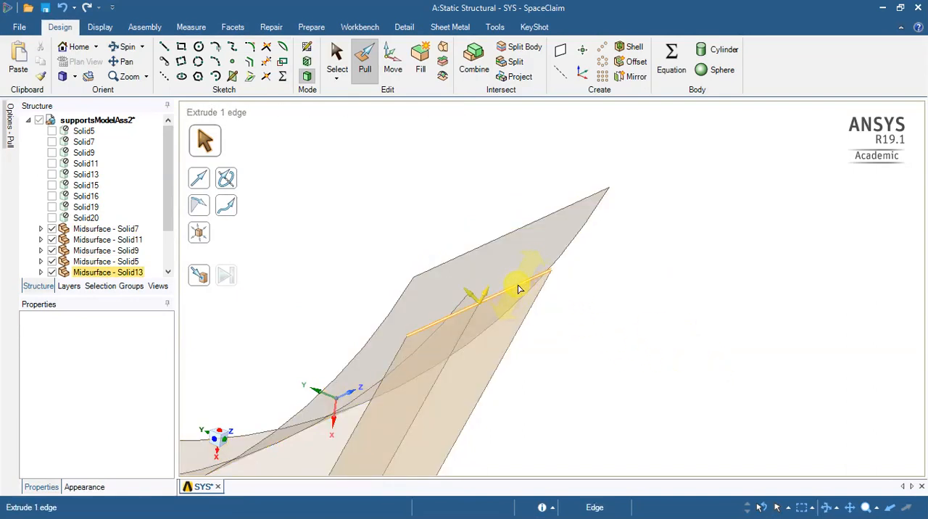
scroll(472, 310, "up", 3)
left_click(224, 179)
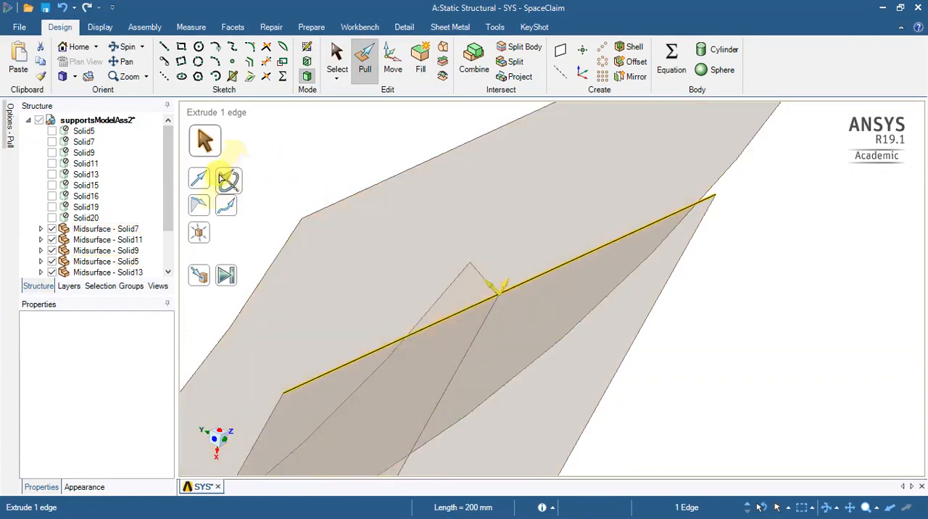
left_click(206, 182)
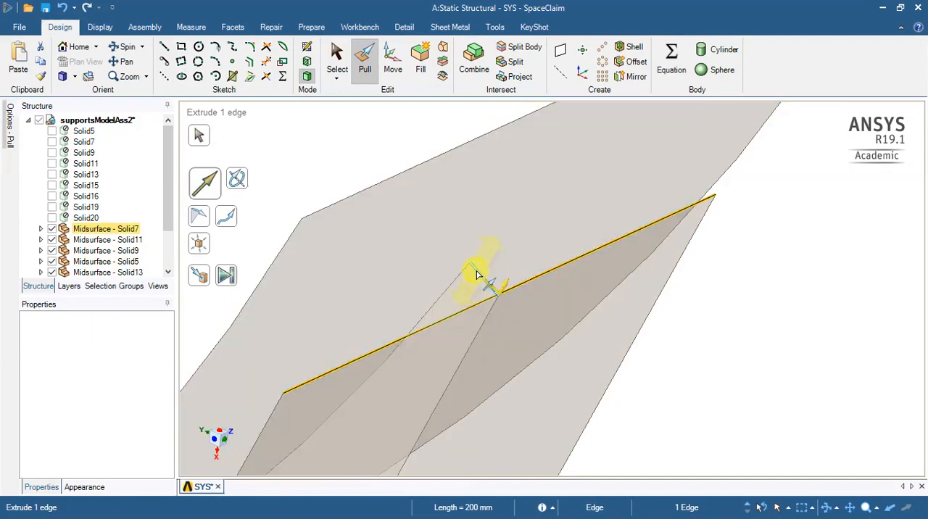
scroll(477, 273, "down", 6)
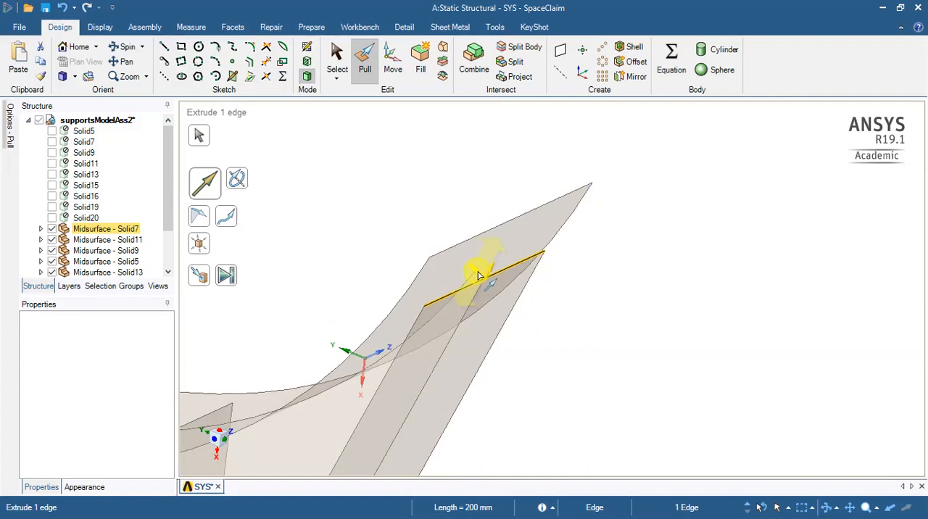
scroll(478, 274, "up", 5)
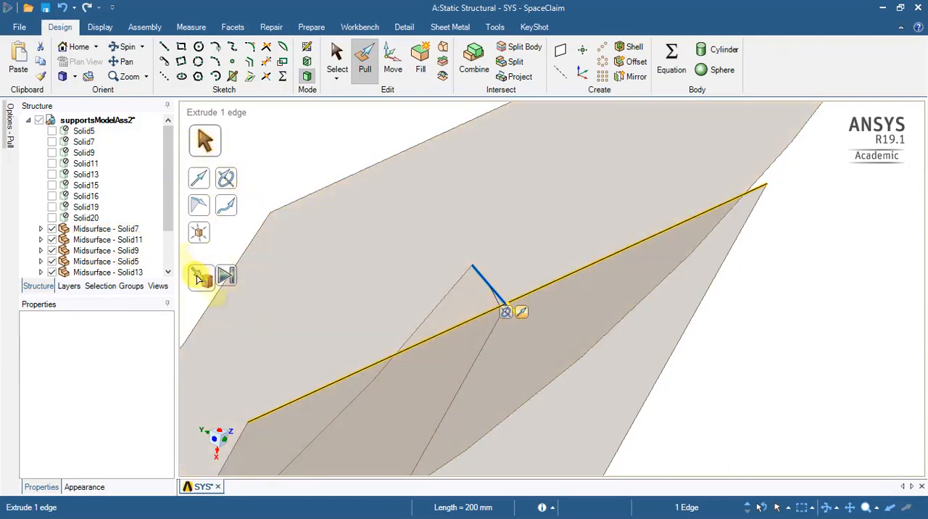
left_click(199, 275)
left_click(410, 231)
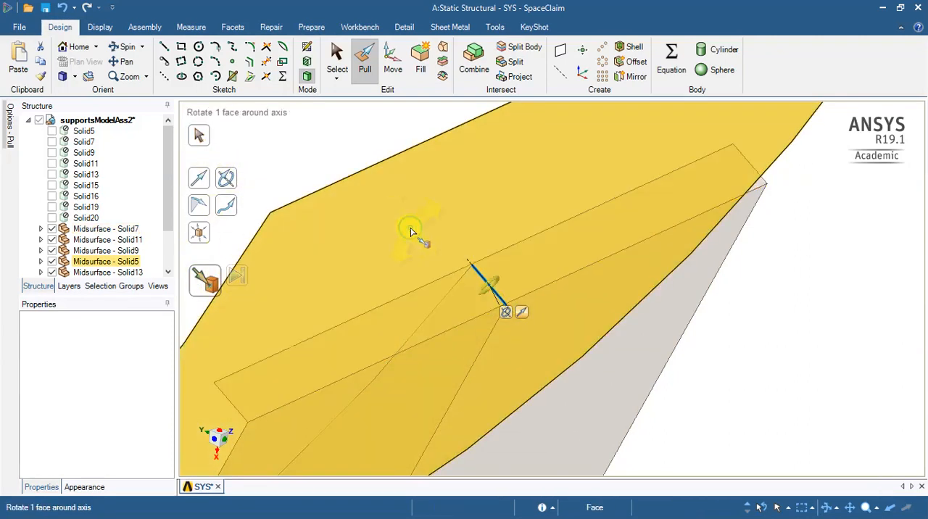
left_click(810, 360)
scroll(786, 366, "down", 5)
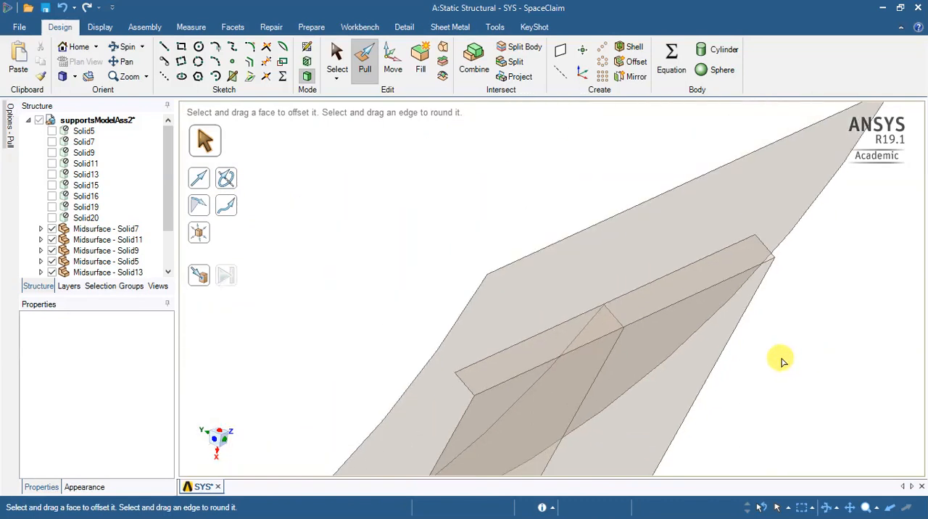
- Extrude the upper edge of the end plate midsurface Solid11 along the web's short top edge, well past the curved saddle plate
left_click(725, 384)
scroll(703, 399, "down", 2)
middle_click_drag(428, 387, 561, 395)
scroll(432, 280, "up", 5)
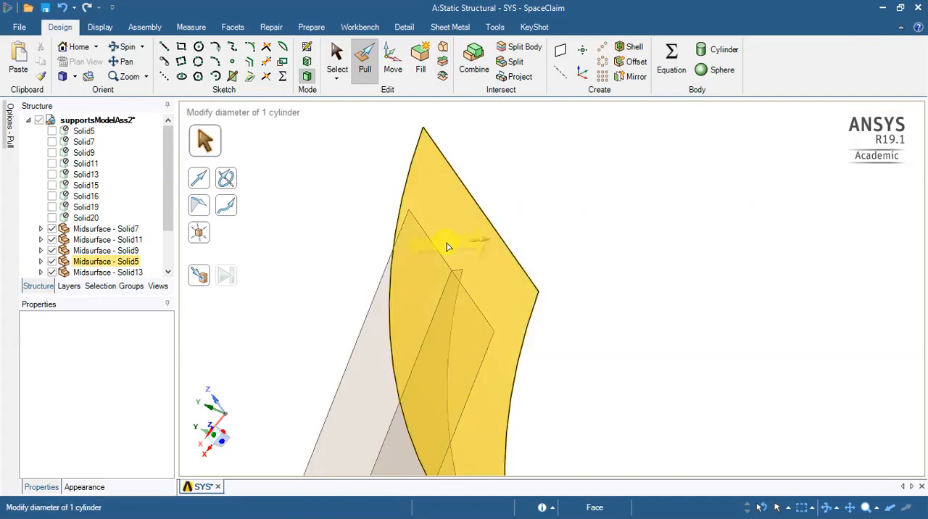
left_click(437, 255)
left_click(437, 255)
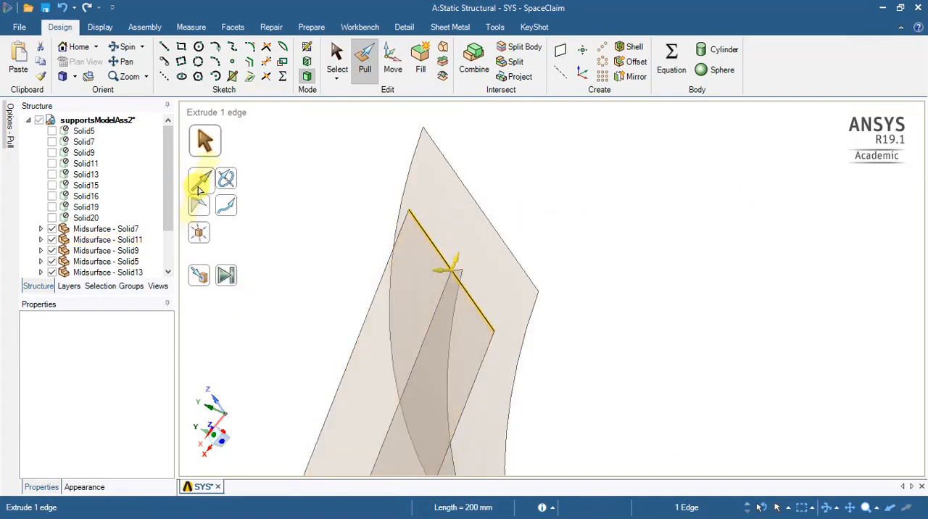
left_click(202, 182)
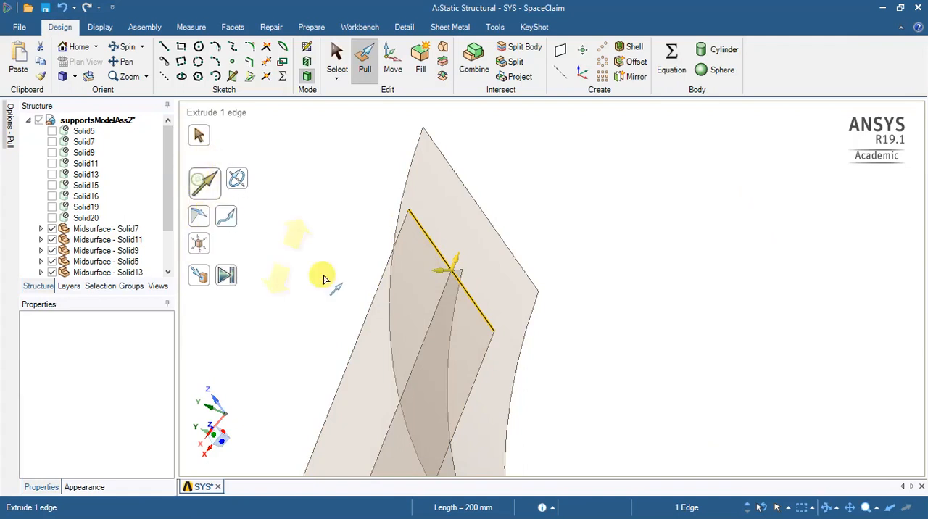
middle_click_drag(341, 288, 290, 284)
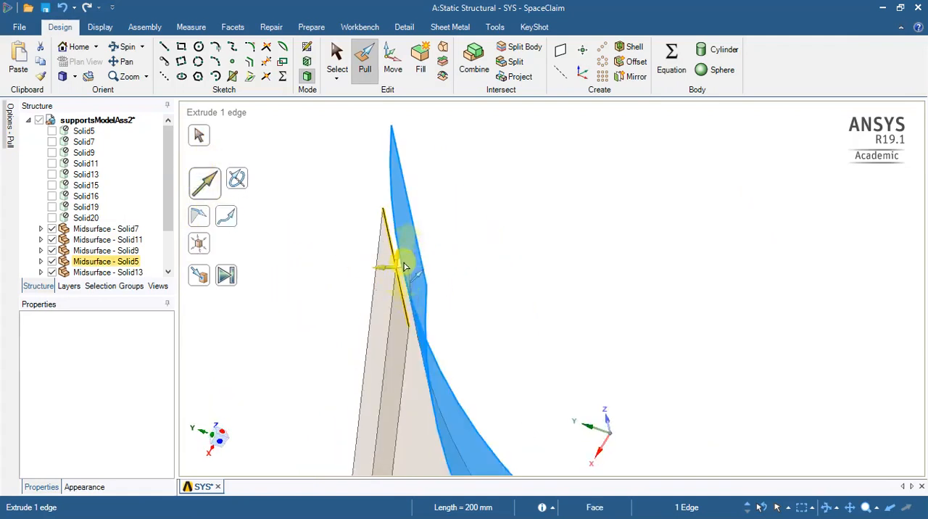
left_click(403, 269)
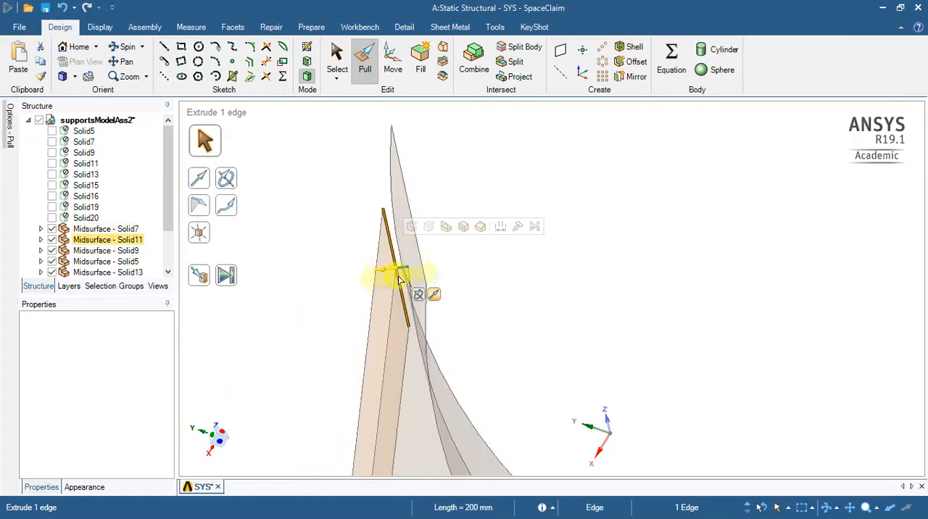
left_click_drag(408, 281, 725, 232)
left_click(579, 429)
middle_click_drag(627, 362, 593, 372)
middle_click_drag(591, 354, 622, 356)
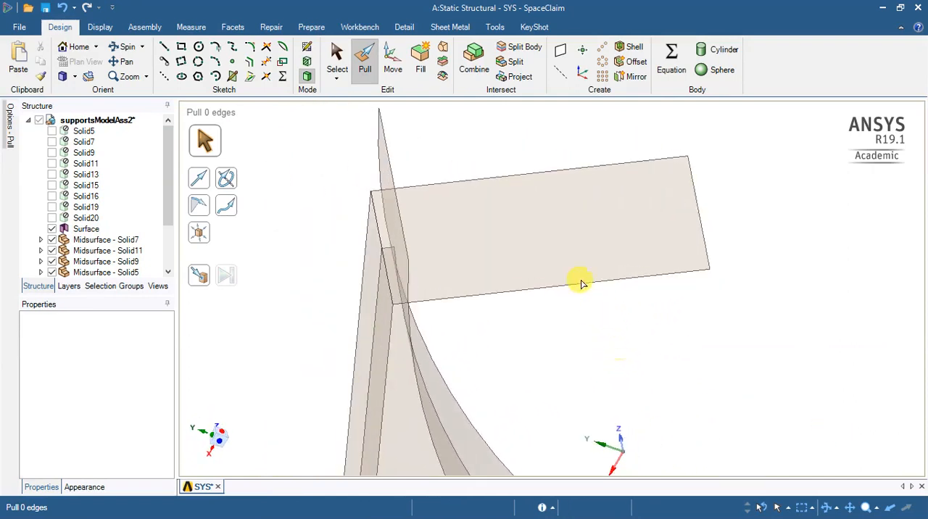
- Split the extruded surface where it meets the saddle plate, using the Solid5 midsurface as the splitter face
left_click(546, 257)
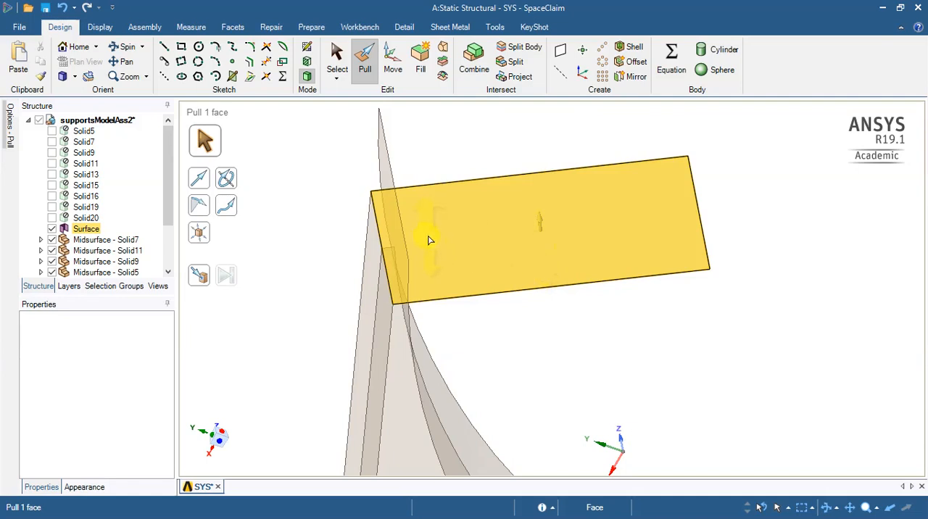
key("Escape")
left_click(517, 63)
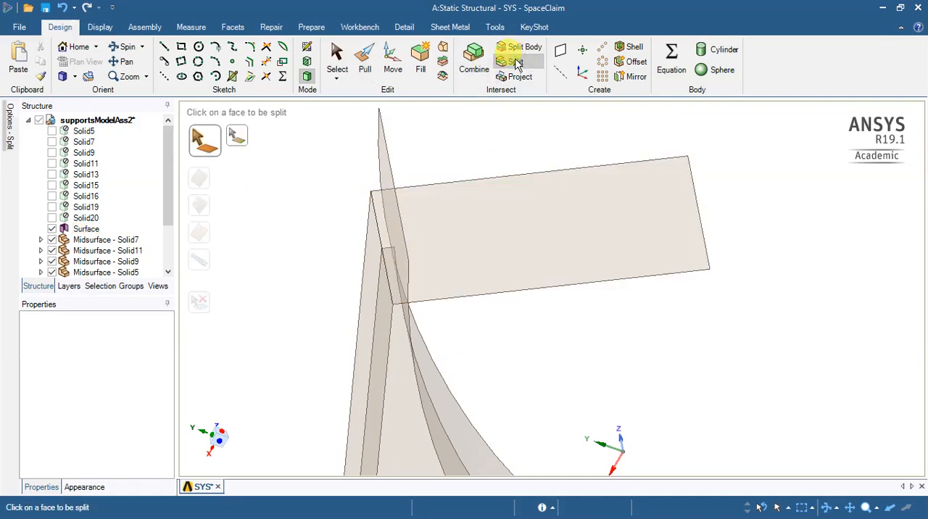
left_click(516, 231)
middle_click_drag(532, 337, 460, 315)
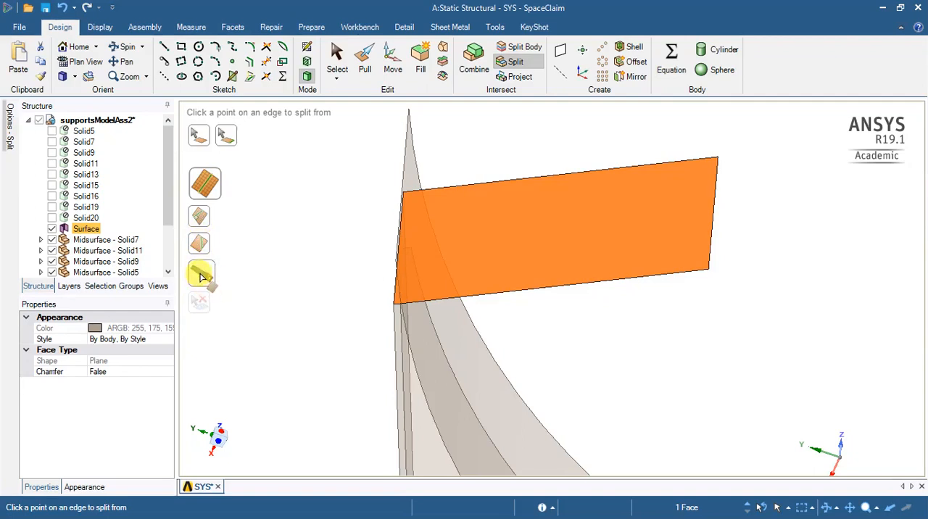
left_click(202, 276)
middle_click_drag(313, 250, 268, 263)
left_click(451, 194)
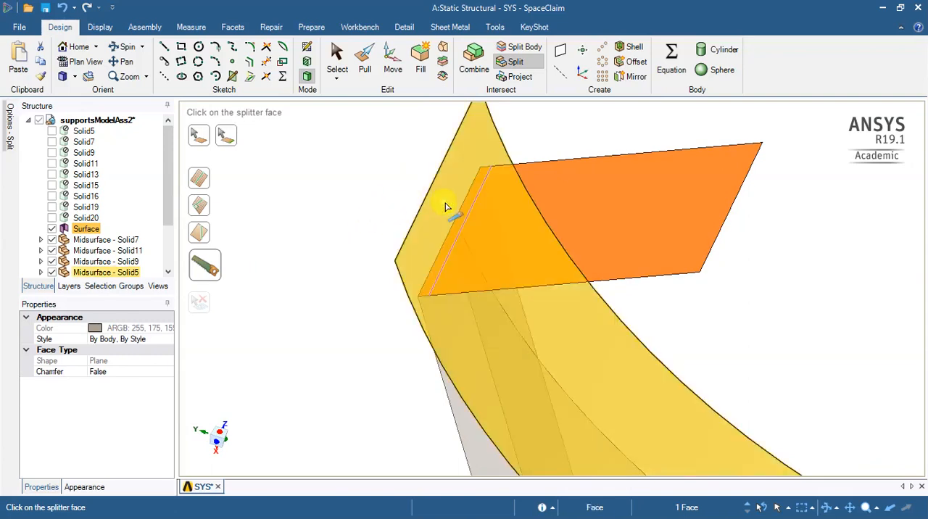
left_click(446, 207)
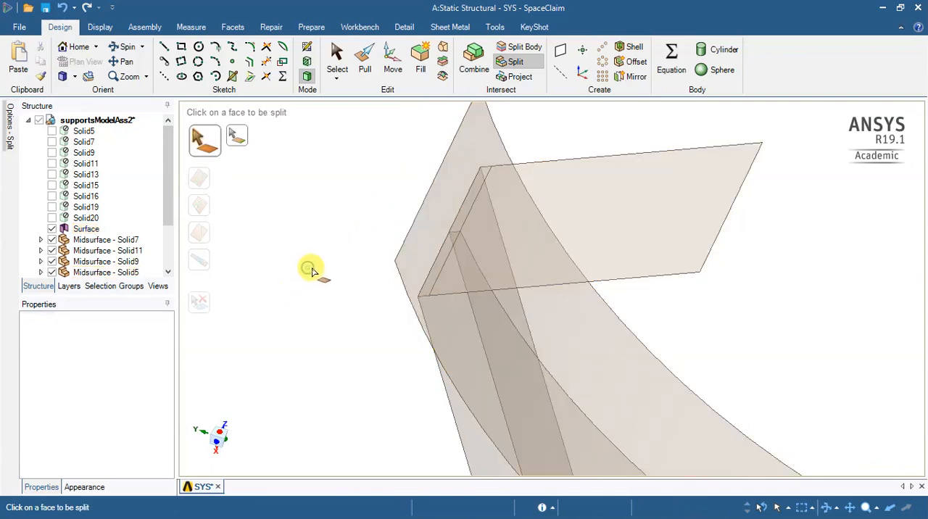
- Delete the excess part of the extruded surface beyond the saddle plate, keeping the narrow strip above Solid11
left_click(337, 60)
left_click(631, 210)
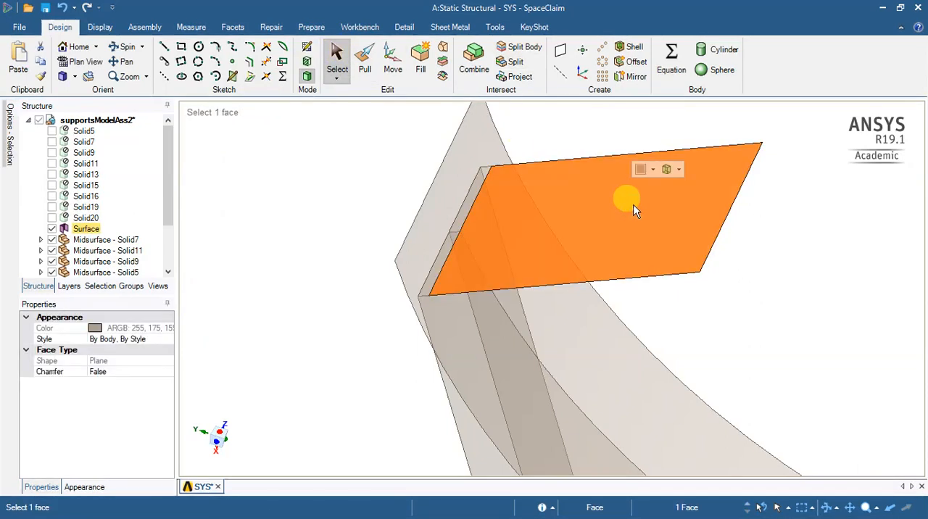
key("Delete")
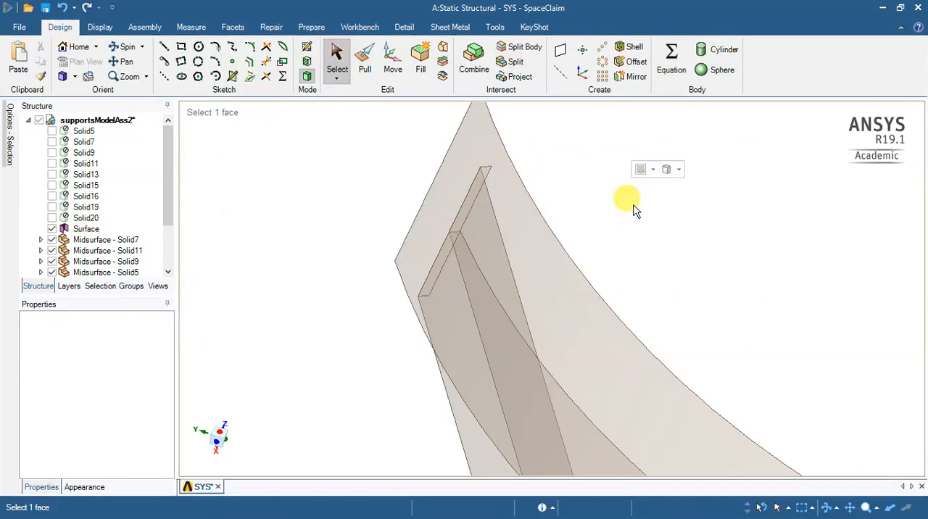
- Select the end plate midsurface Solid11 to examine which faces belong to its body
mouse_move(323, 267)
middle_mouse_down()
mouse_move(408, 211)
mouse_move(398, 232)
mouse_move(359, 243)
middle_mouse_up()
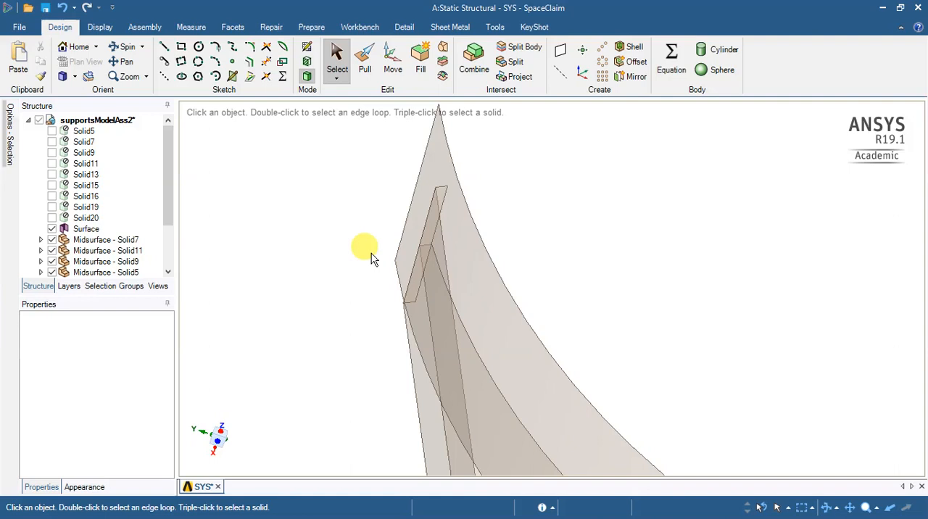
middle_click_drag(356, 294, 415, 269)
left_click(362, 319)
left_click(360, 316)
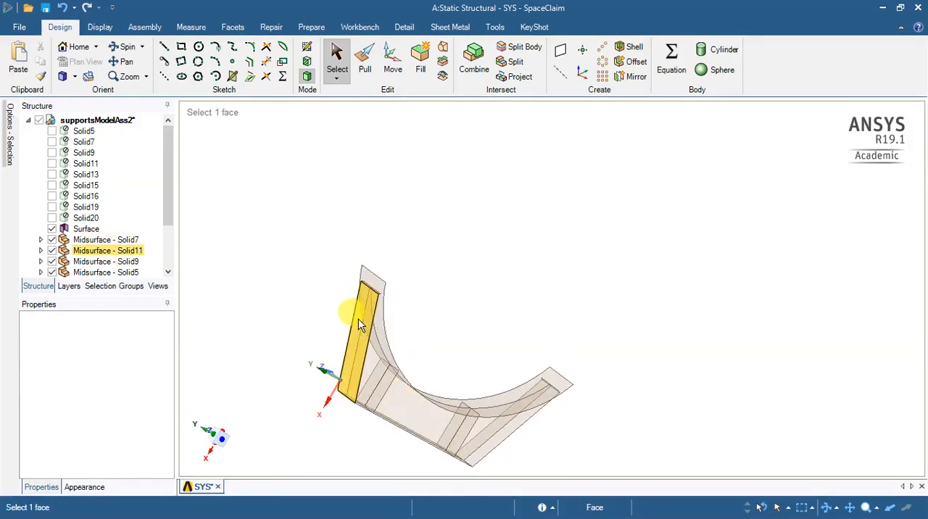
left_click(356, 326)
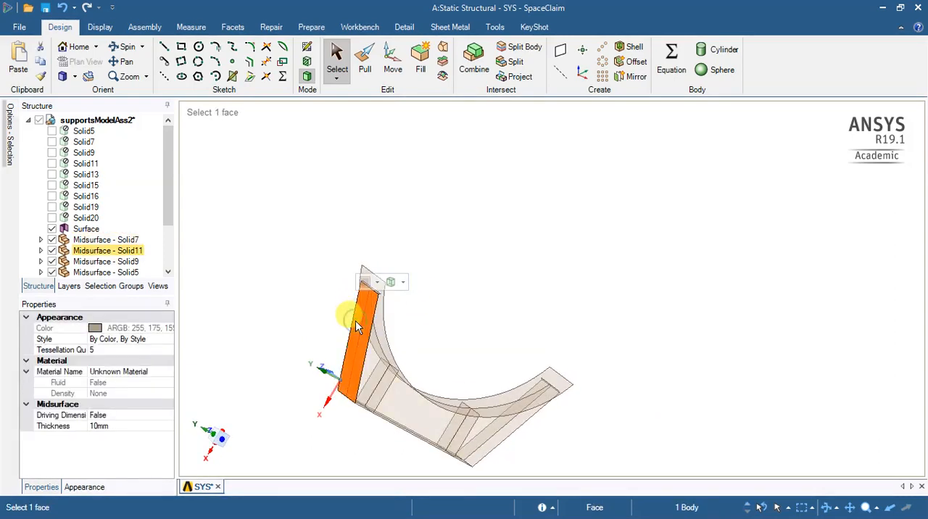
left_click(355, 324)
left_click(357, 323)
left_click(475, 319)
- Detach all faces of the opposite end plate midsurface, Solid13, so its narrow upper strip becomes a separate surface
middle_click_drag(472, 339, 497, 393)
scroll(446, 384, "up", 4)
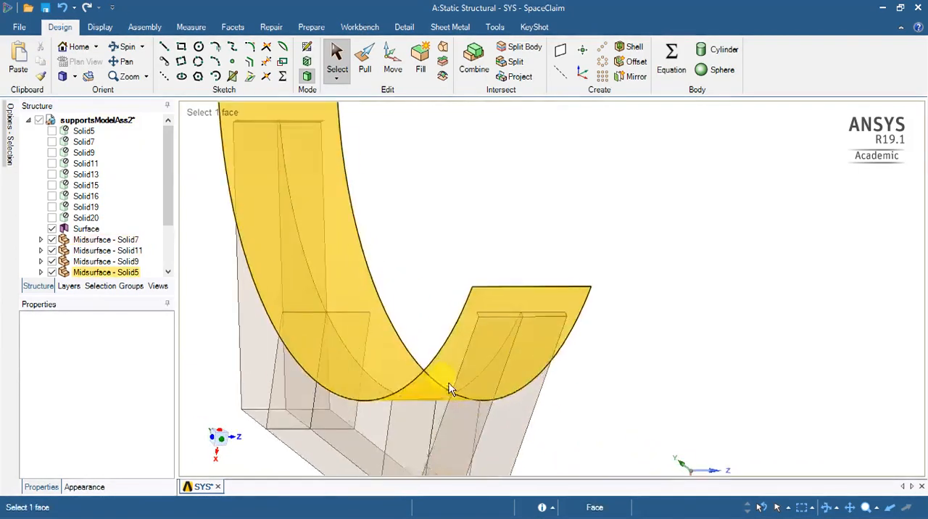
left_click(496, 337)
left_click(496, 337)
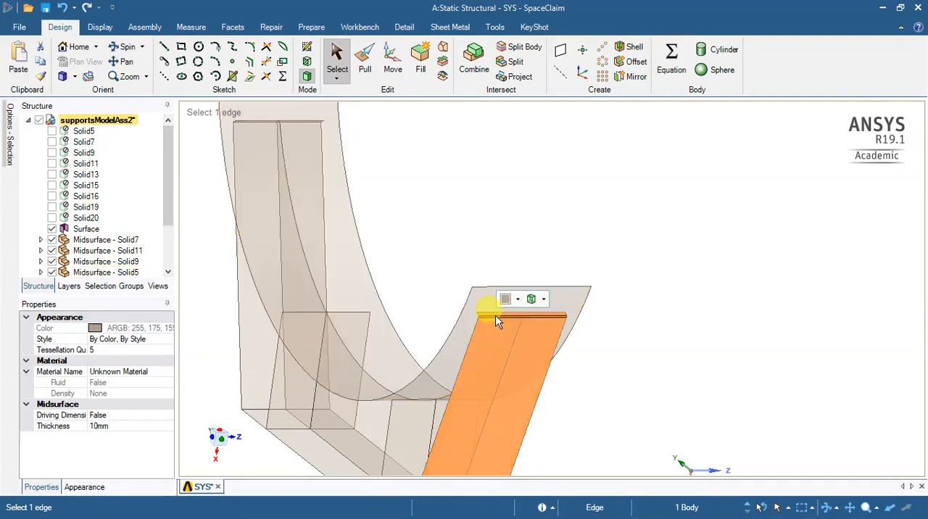
left_click(651, 332)
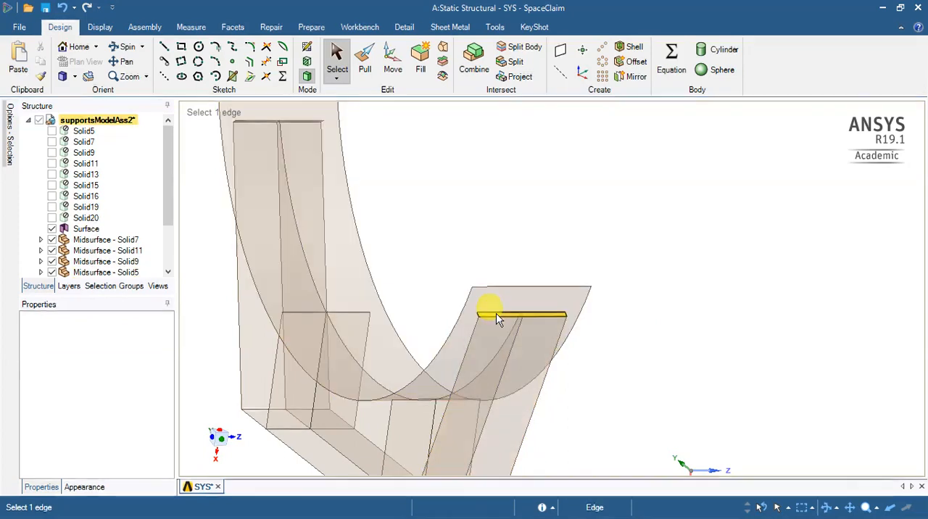
left_click(479, 365)
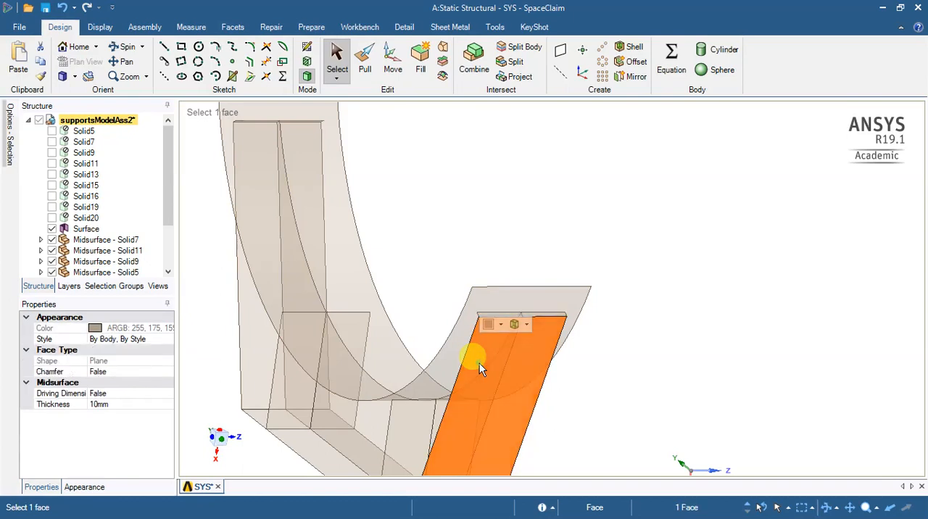
triple_click(479, 363)
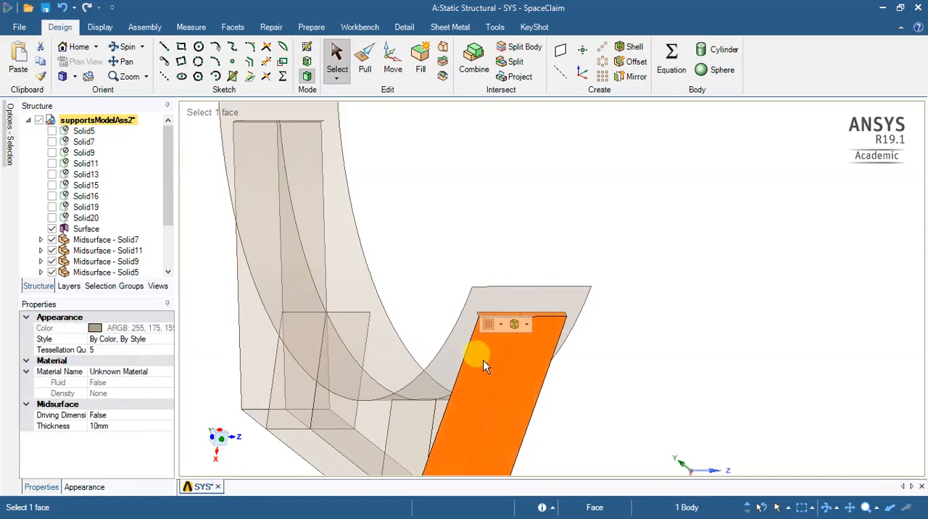
right_click(484, 366)
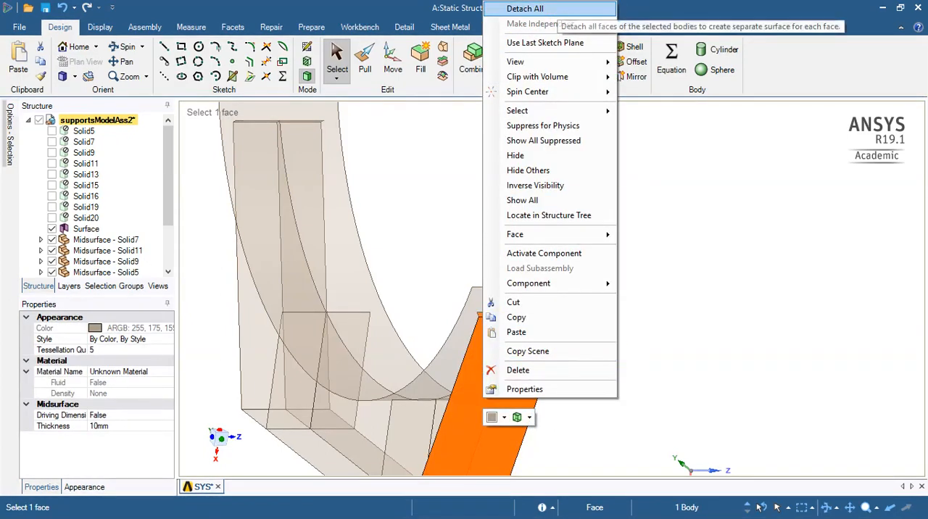
left_click(525, 8)
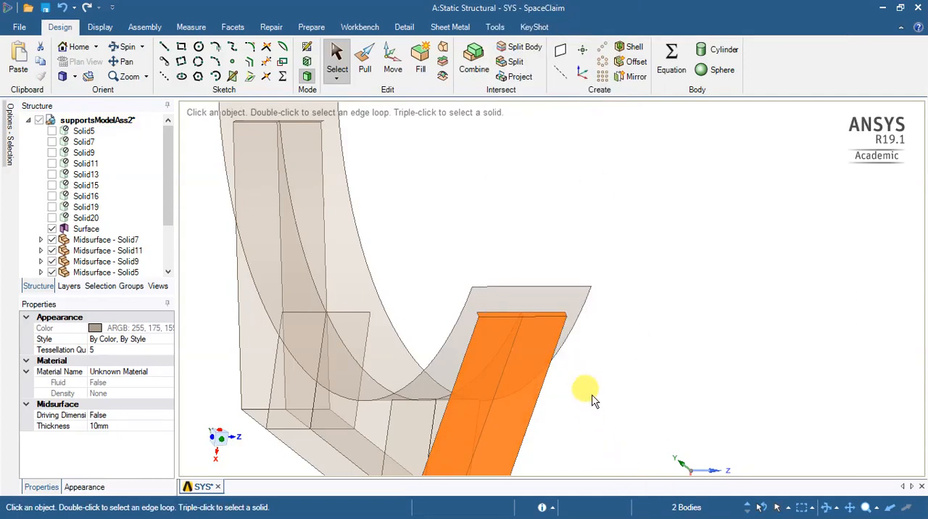
- Check that the Solid13 end plate and its narrow upper strip select as separate bodies
left_click(524, 366)
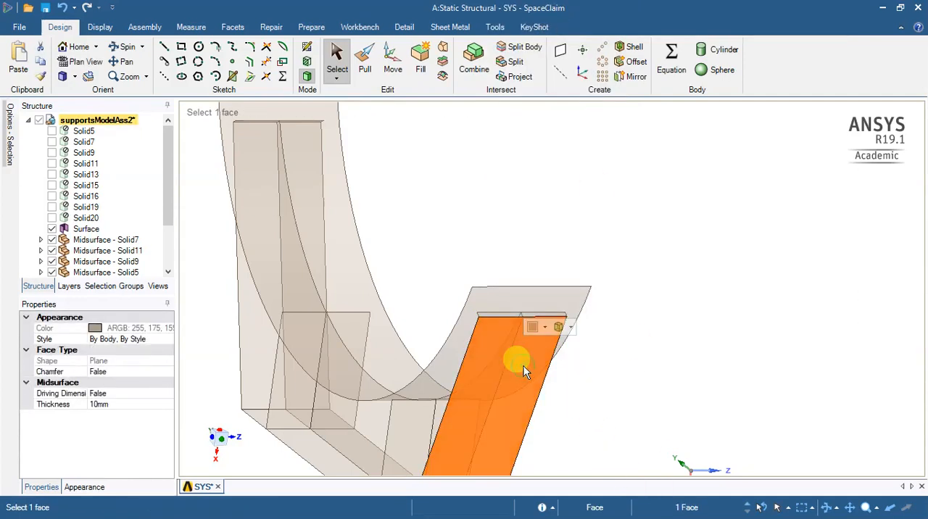
left_click(523, 366)
left_click(524, 366)
left_click(602, 378)
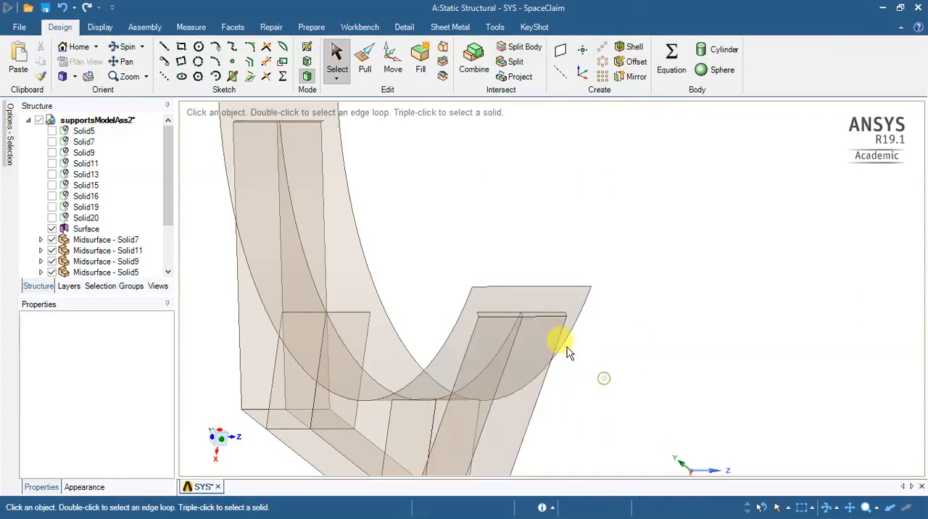
left_click(549, 317)
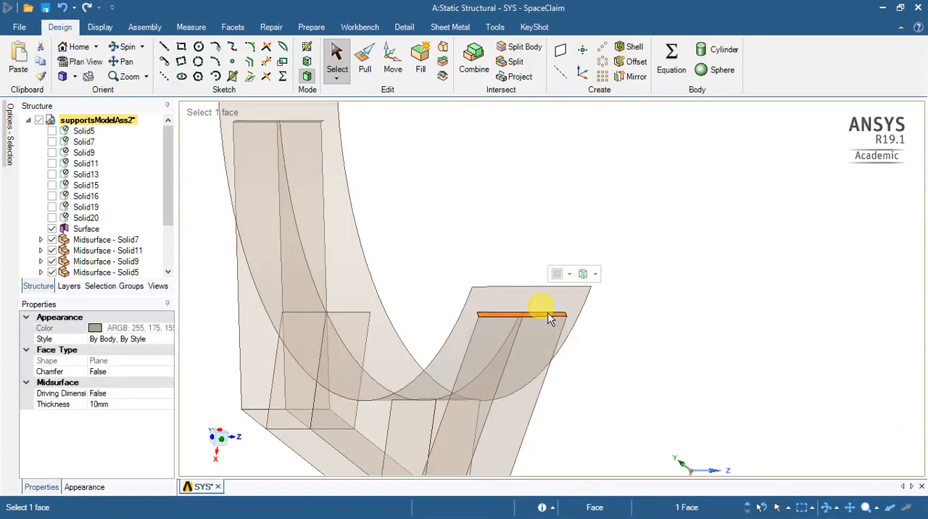
left_click(608, 384)
- Compare the body selections of the Solid11 end plate and the narrow surface strip above it
scroll(310, 294, "down", 5)
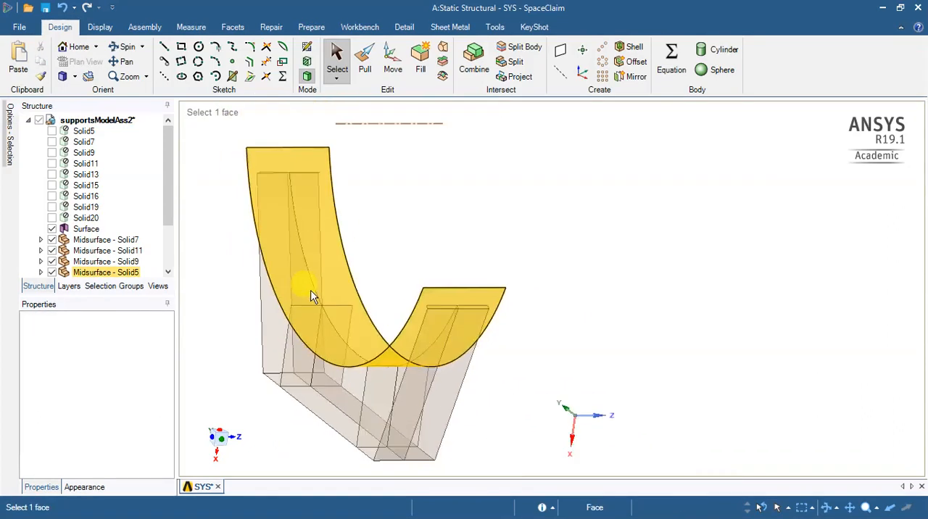
mouse_move(252, 276)
middle_mouse_down()
mouse_move(398, 261)
mouse_move(260, 286)
middle_mouse_up()
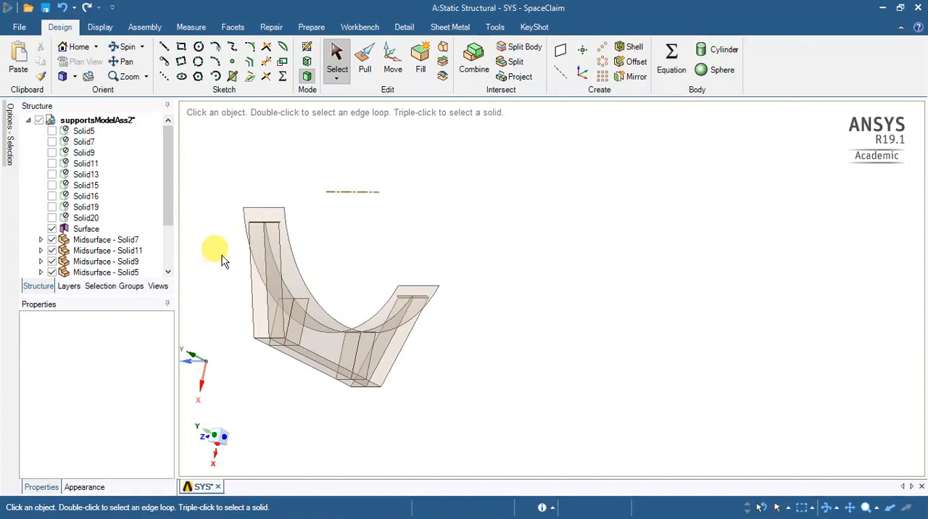
scroll(221, 256, "up", 5)
middle_click_drag(264, 244, 278, 308)
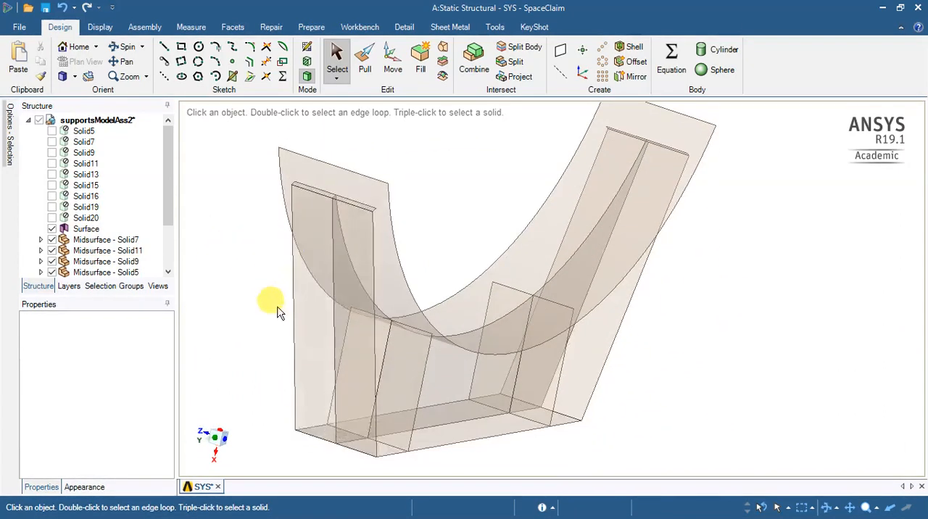
left_click(321, 286)
triple_click(324, 285)
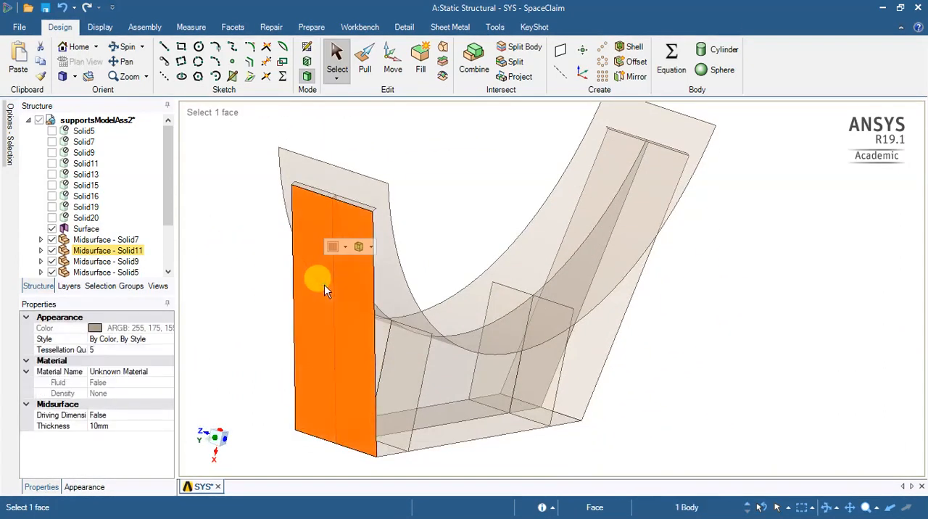
left_click(242, 292)
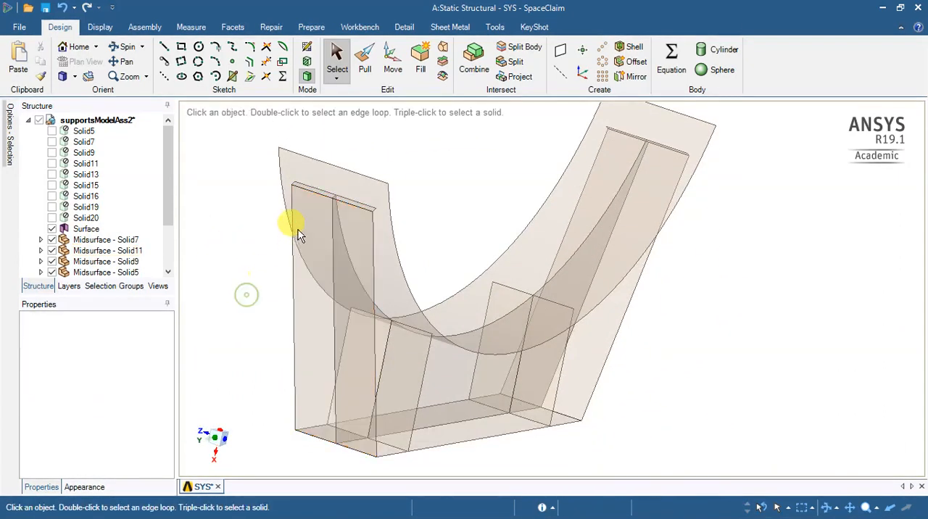
left_click(316, 194)
triple_click(316, 194)
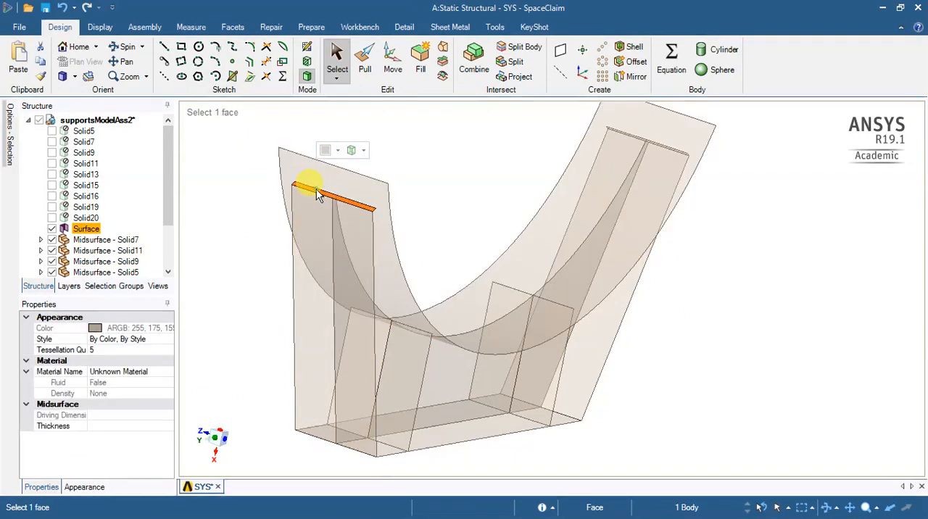
left_click(317, 194)
left_click(317, 193)
left_click(317, 193)
left_click(499, 201)
scroll(447, 269, "down", 3)
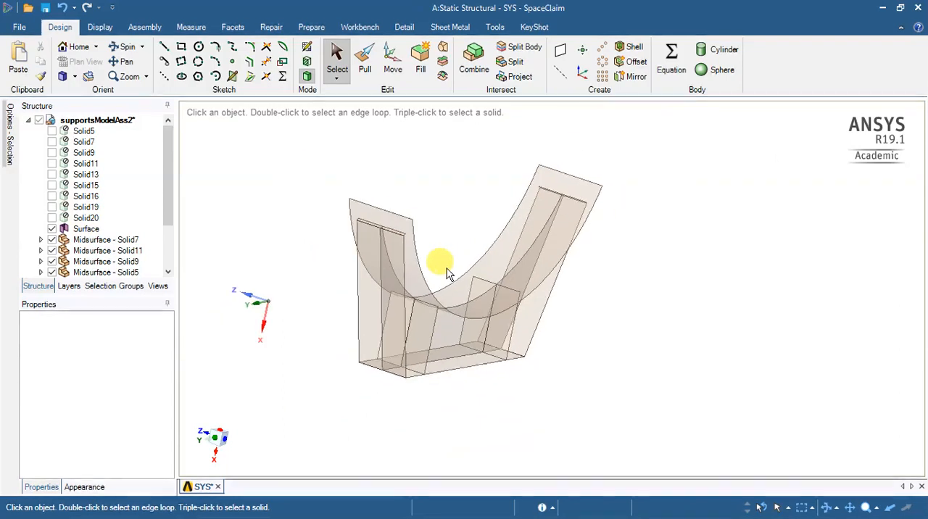
left_click(366, 285)
left_click(369, 290)
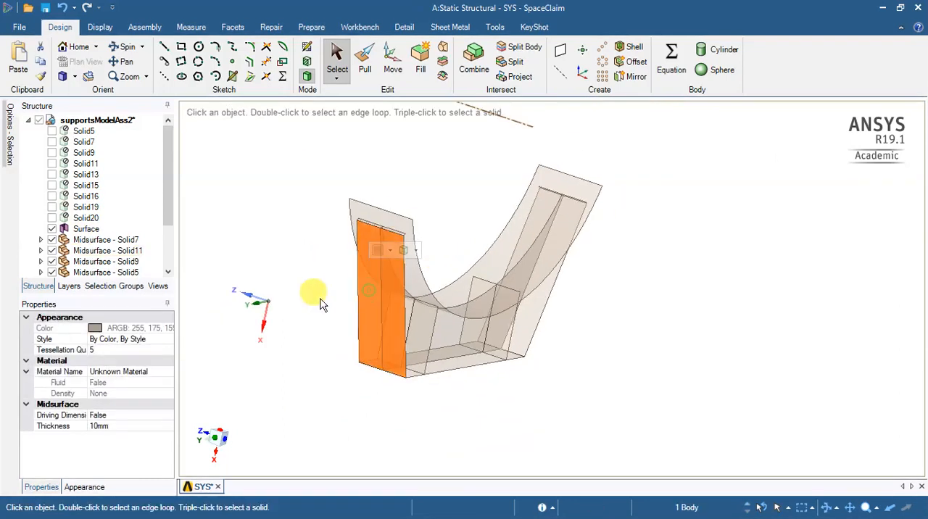
left_click(319, 299)
- Merge the two rib midsurfaces on either side of the web near the Solid11 end plate using Combine
scroll(437, 353, "up", 3)
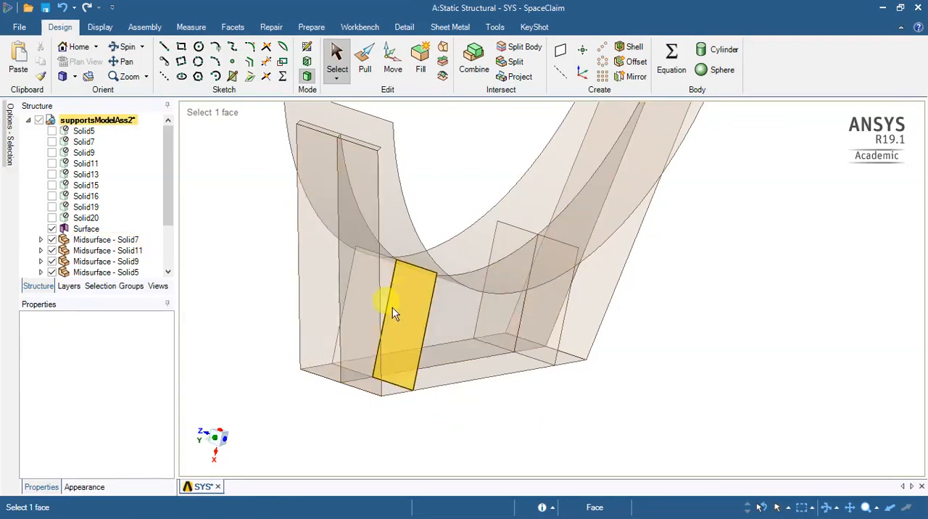
middle_click_drag(280, 315, 316, 301)
left_click(305, 288)
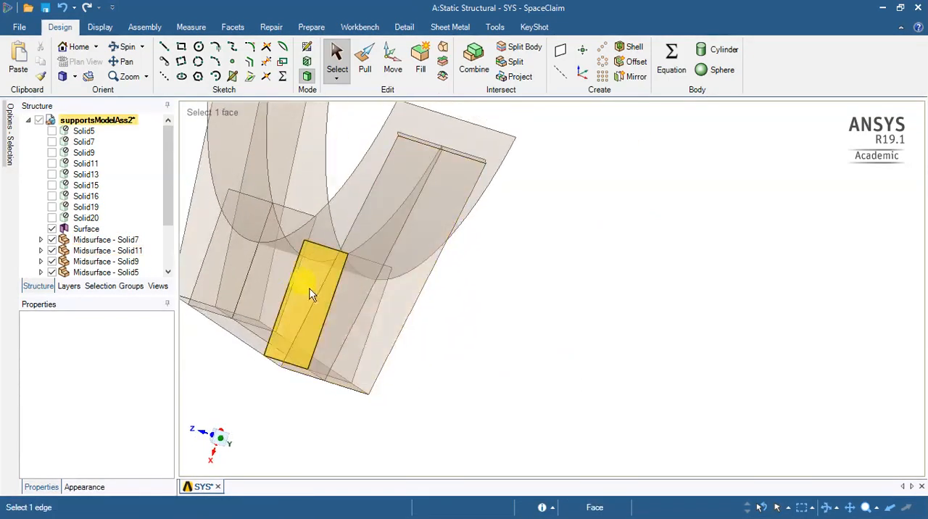
left_click(471, 65)
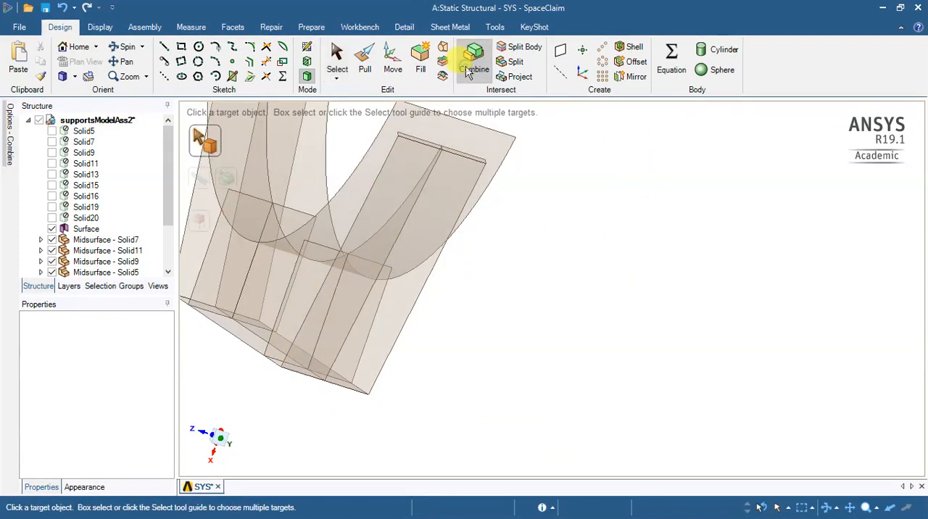
left_click(303, 283)
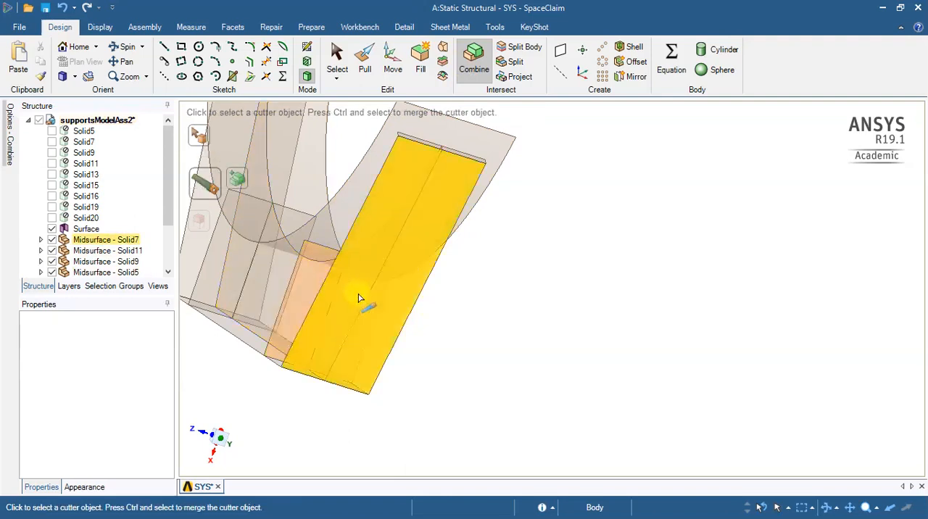
middle_click_drag(495, 372, 385, 342)
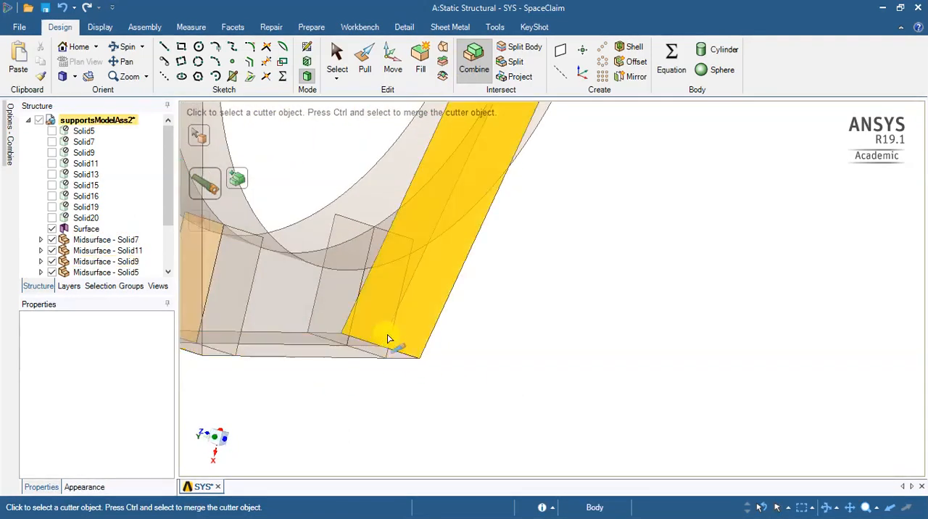
left_click(234, 270, "ctrl")
left_click(584, 397)
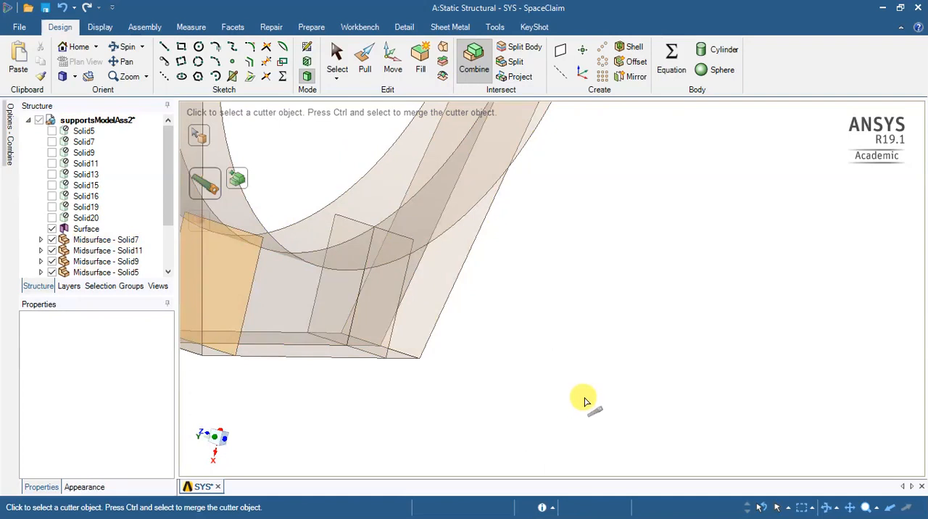
- Merge the two rib midsurface halves near the Solid13 end plate into one body using Combine
left_click(387, 296)
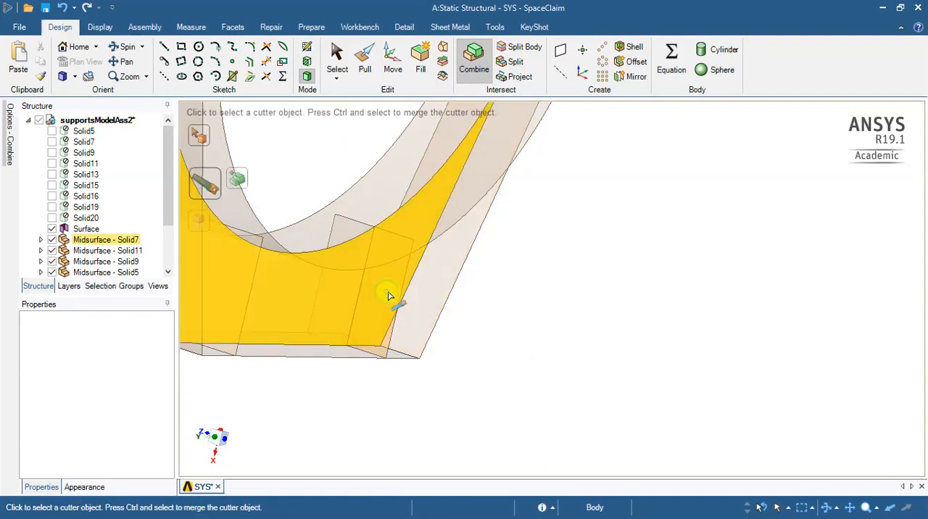
middle_click_drag(393, 393, 366, 269)
left_click(366, 269)
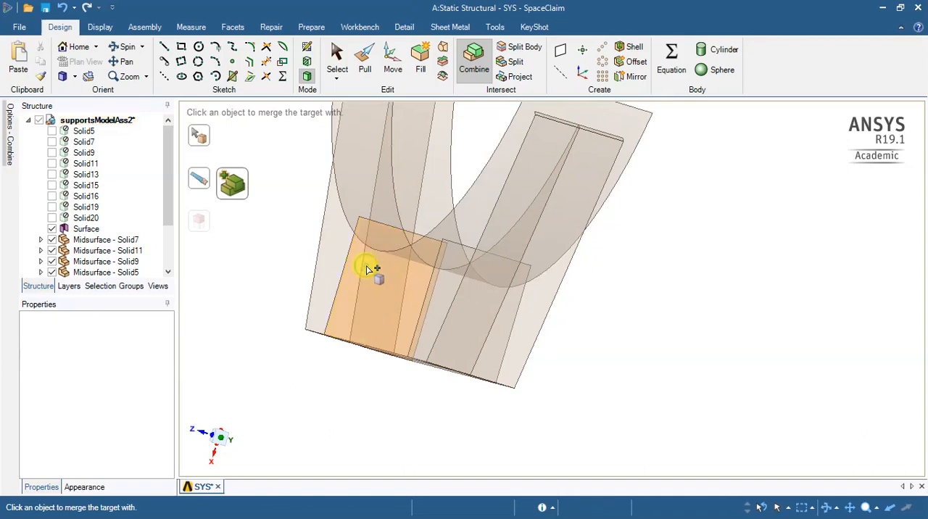
- Share the topology of all coincident edges between the support's midsurfaces with the Share tool
middle_click_drag(630, 374, 497, 310)
scroll(507, 252, "up", 2)
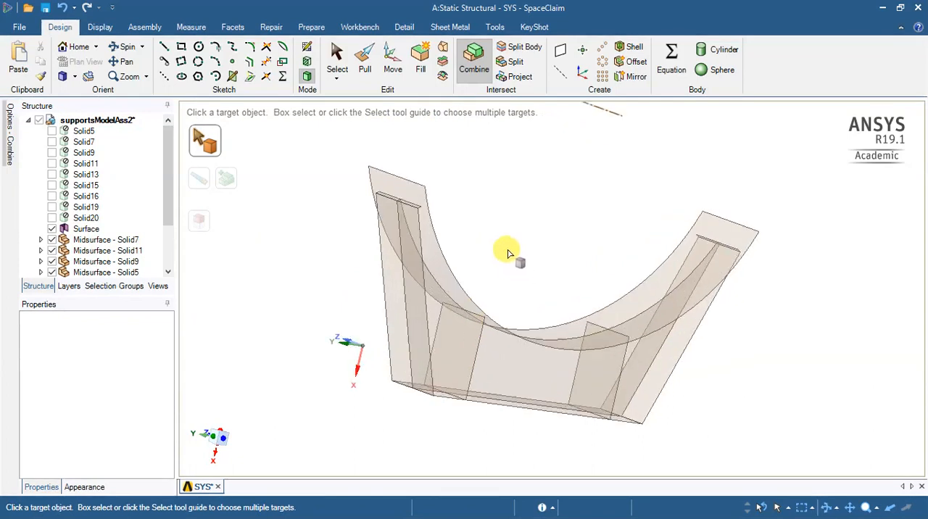
scroll(512, 251, "down", 1)
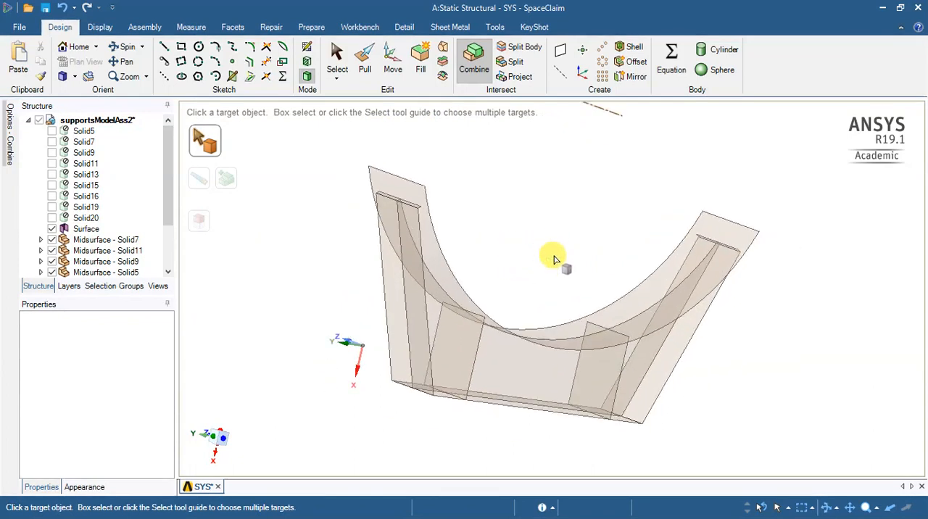
left_click(366, 28)
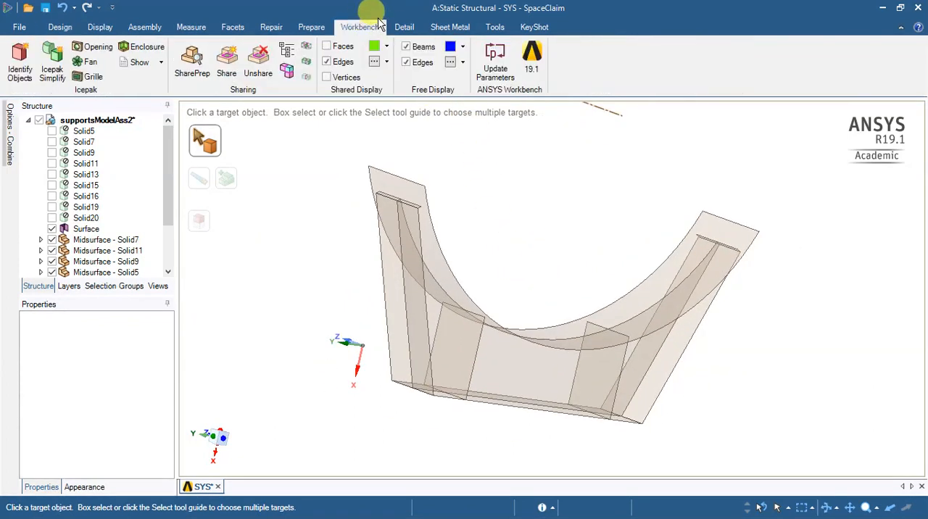
left_click(227, 63)
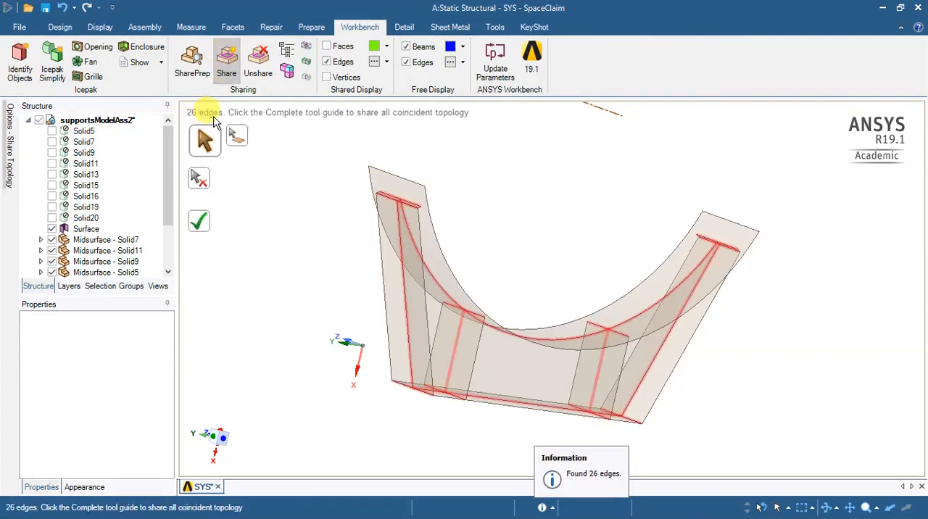
scroll(731, 383, "up", 5)
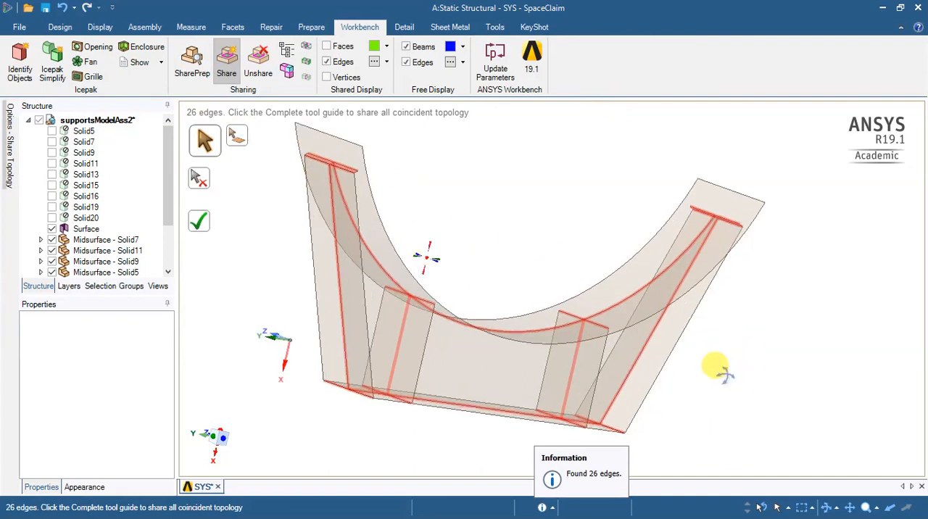
scroll(531, 316, "down", 6)
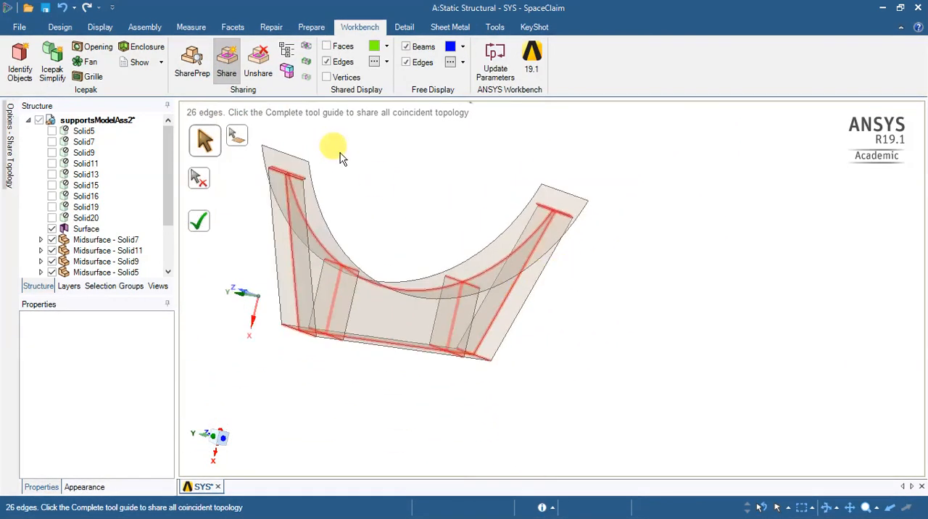
scroll(694, 316, "down", 3)
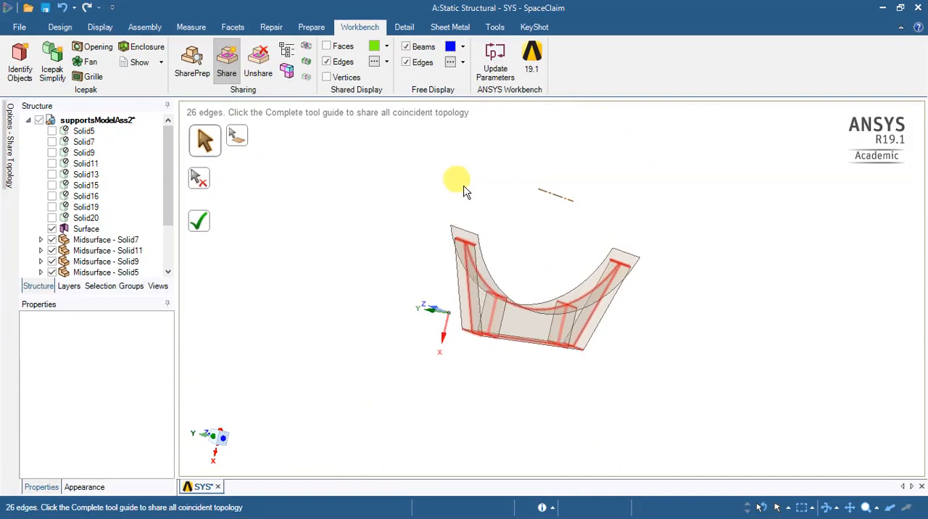
scroll(464, 192, "up", 4)
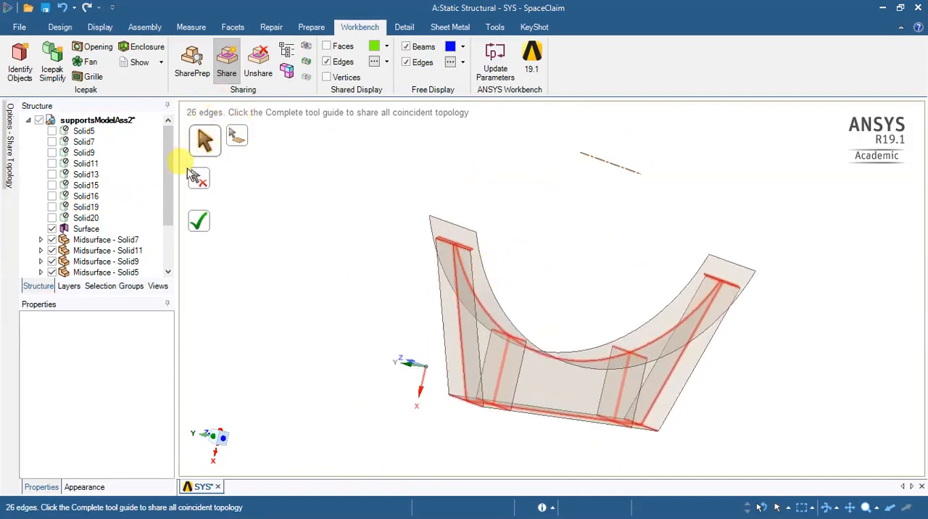
left_click(201, 226)
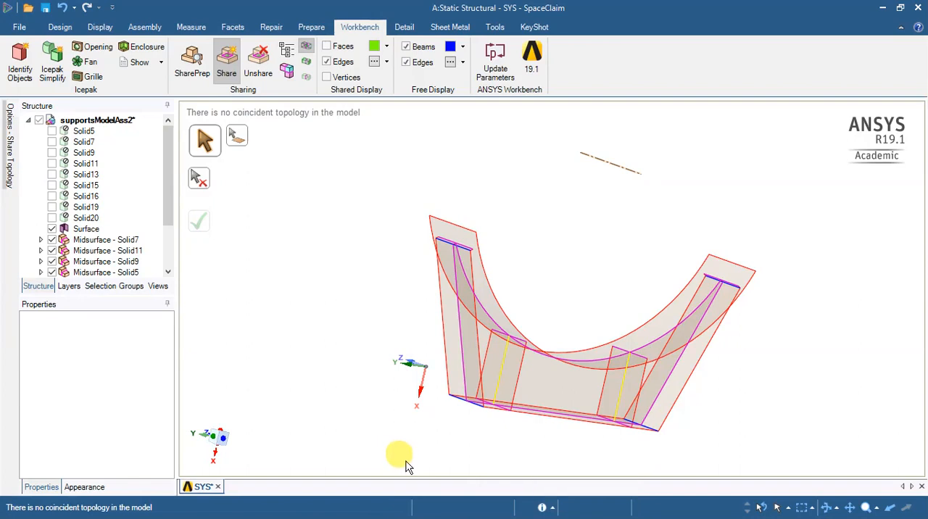
- Switch to Workbench and examine the Group1 to Group4 input parameters in the Static Structural system's Parameter Set
key("super")
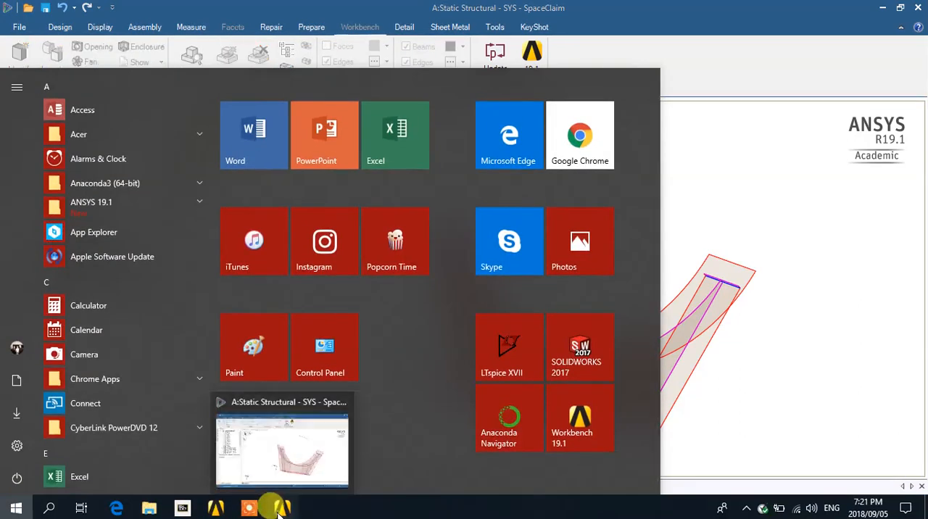
left_click(278, 513)
key("super")
left_click(215, 508)
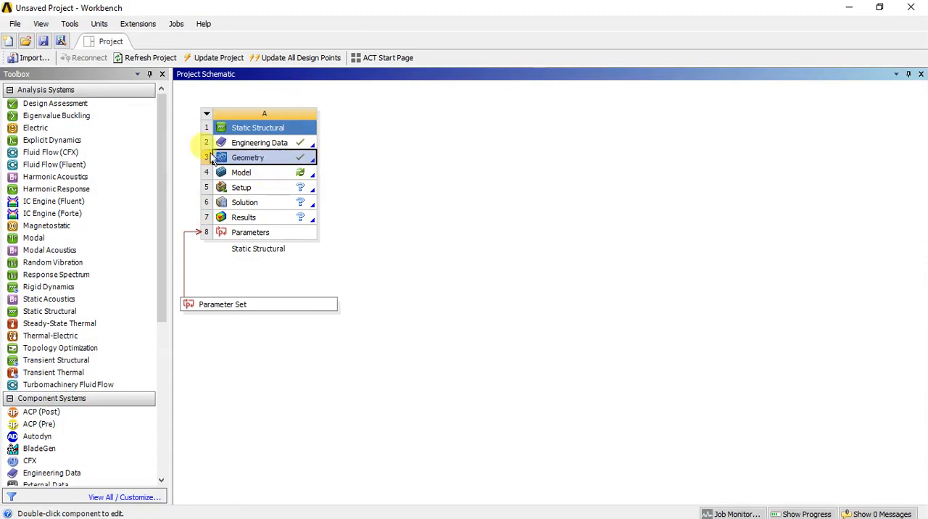
double_click(249, 308)
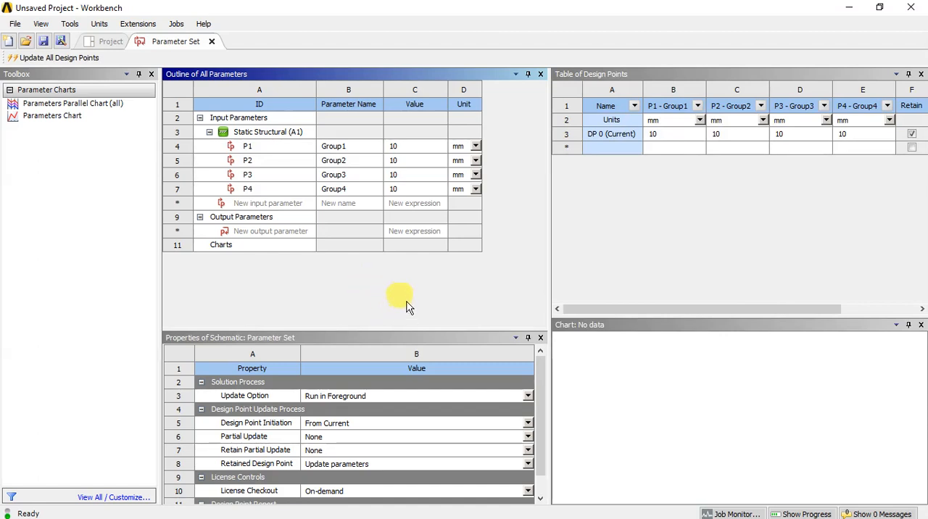
- Return to the project schematic and switch back to the support geometry in SpaceClaim
left_click(107, 42)
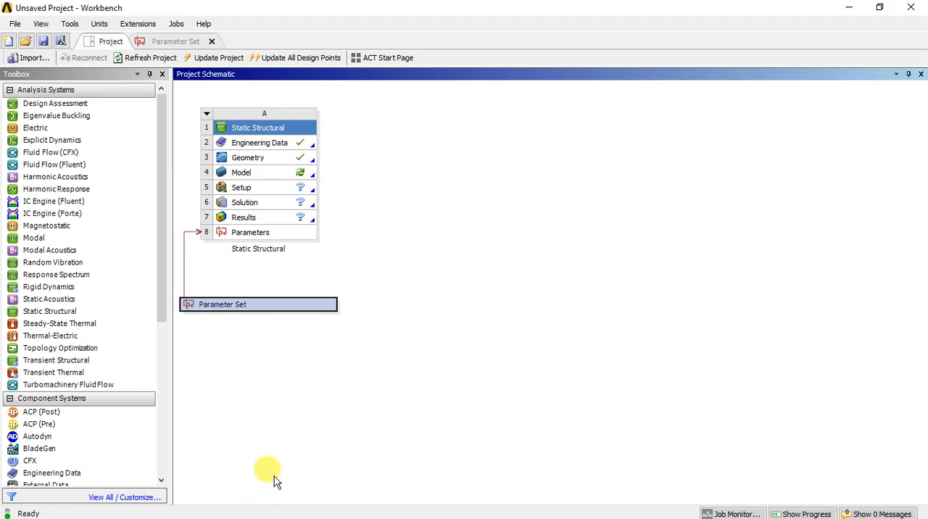
left_click(286, 439)
left_click(281, 507)
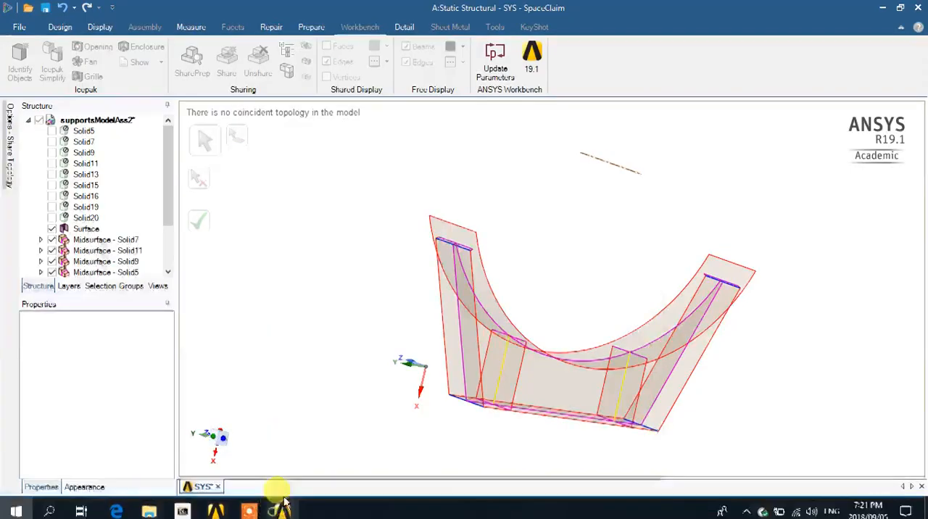
left_click(100, 27)
left_click(67, 27)
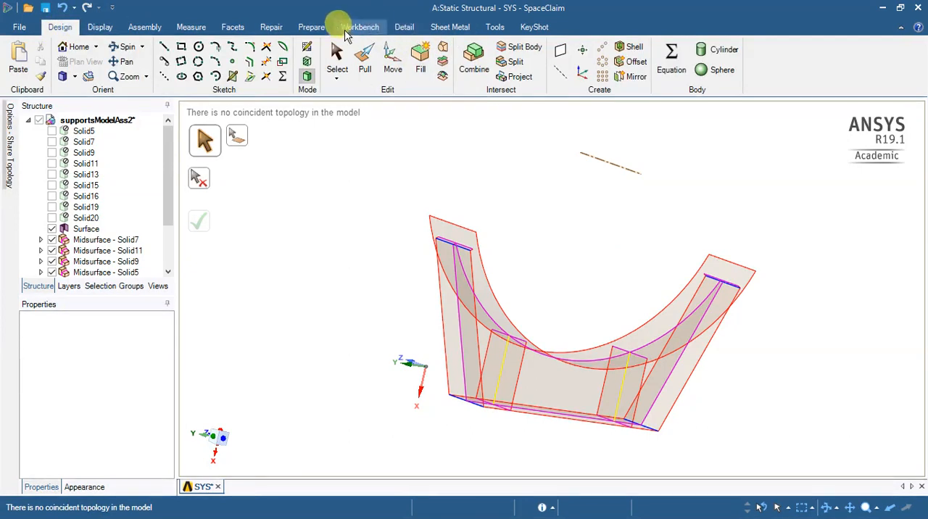
left_click(310, 28)
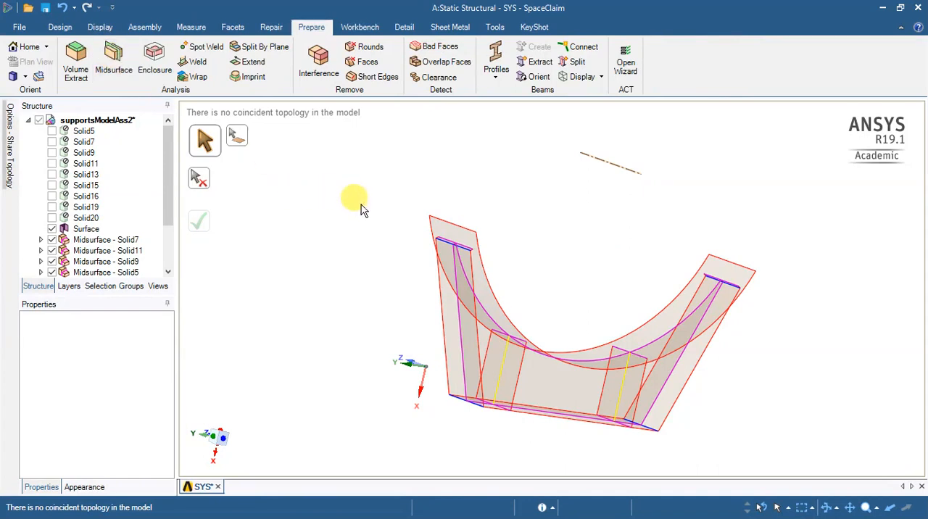
middle_click_drag(615, 233, 402, 262)
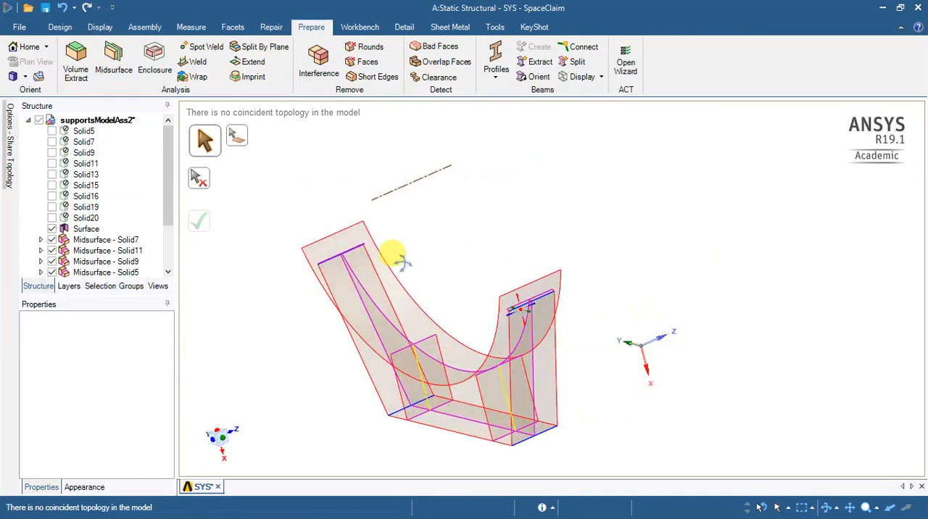